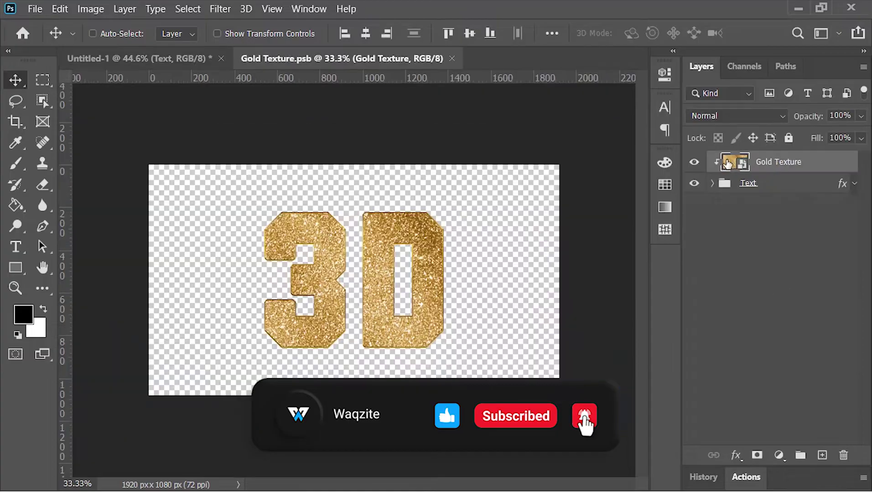
Step: Change the 3D text's wording to 'EDIT' in its smart object, then save and close it
left_click(712, 183)
double_click(735, 205)
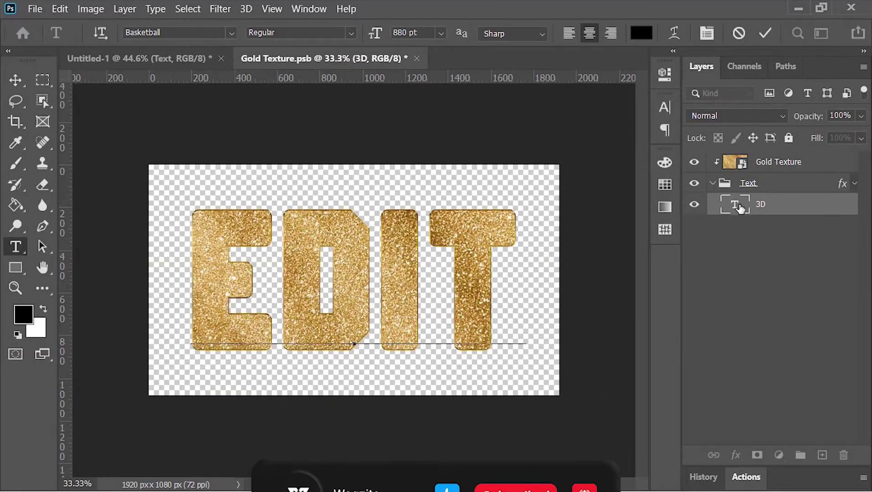
left_click(764, 33)
key("ctrl+s")
key("ctrl+w")
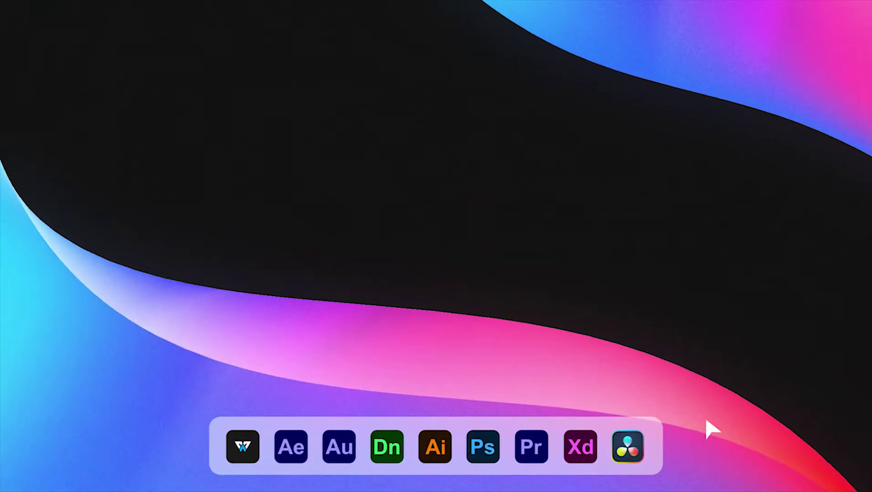
Step: Launch Photoshop and create a blank 1920 × 1080 px, 72 ppi document
left_click(486, 441)
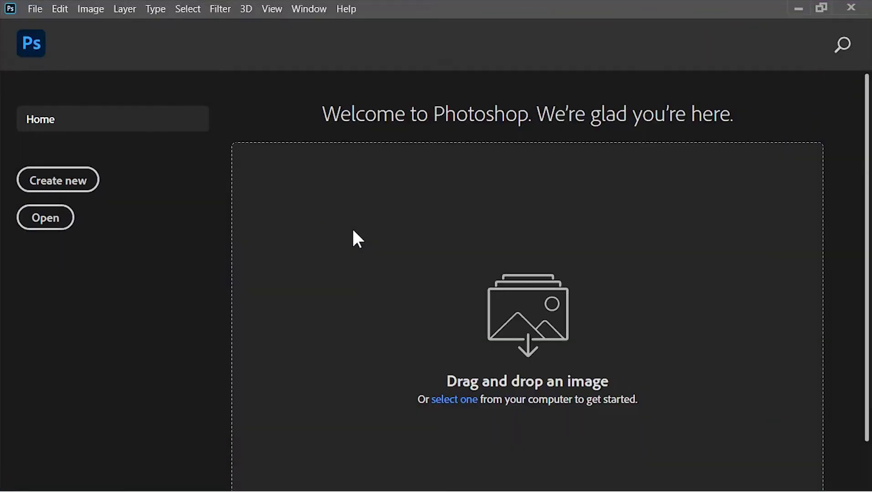
left_click(88, 185)
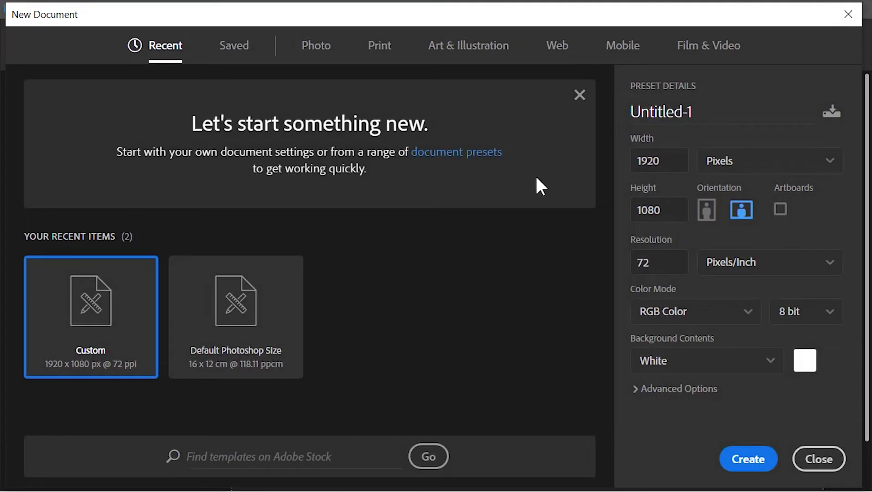
key("Tab")
key("Tab")
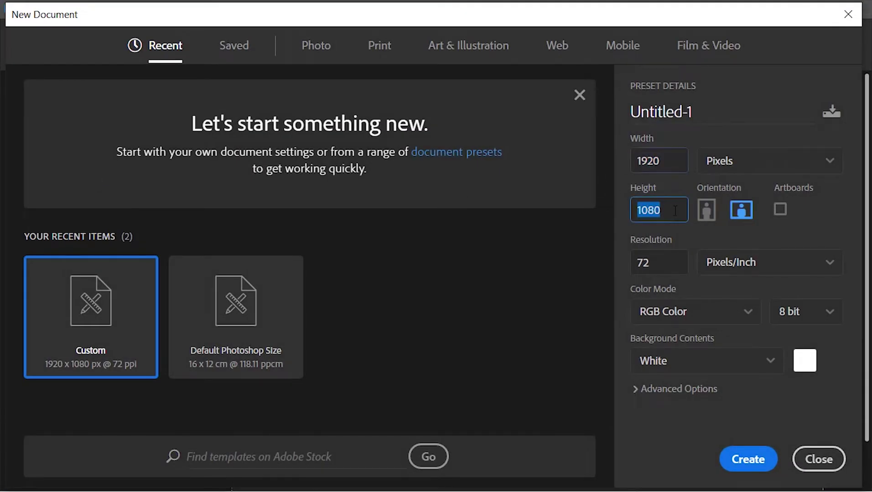
key("Tab")
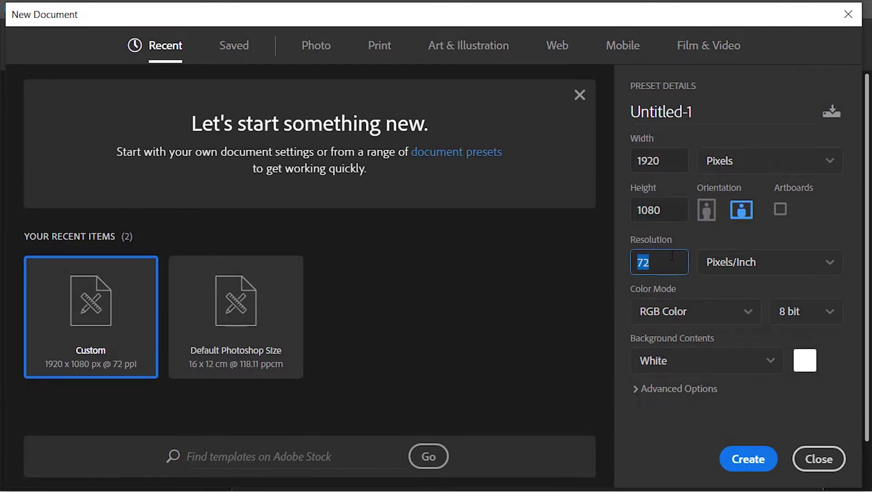
left_click(739, 462)
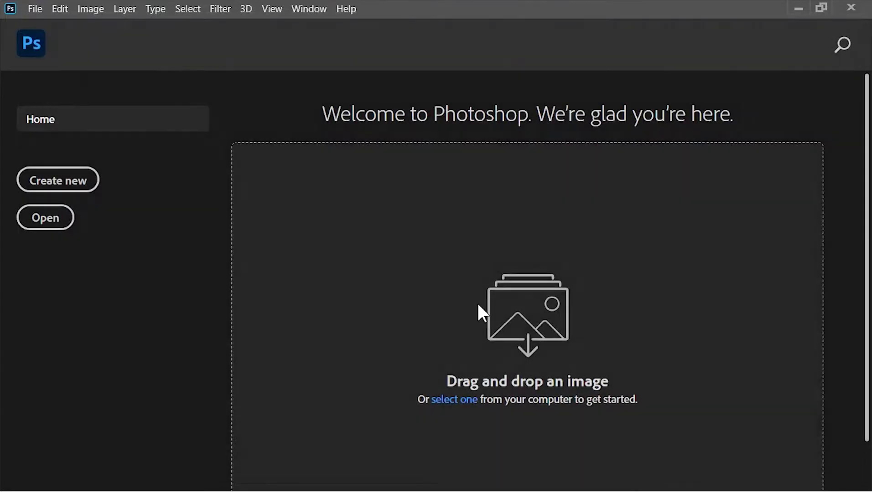
Step: Add a Gradient fill layer starting from the Basics black-to-white preset
key("ctrl+0")
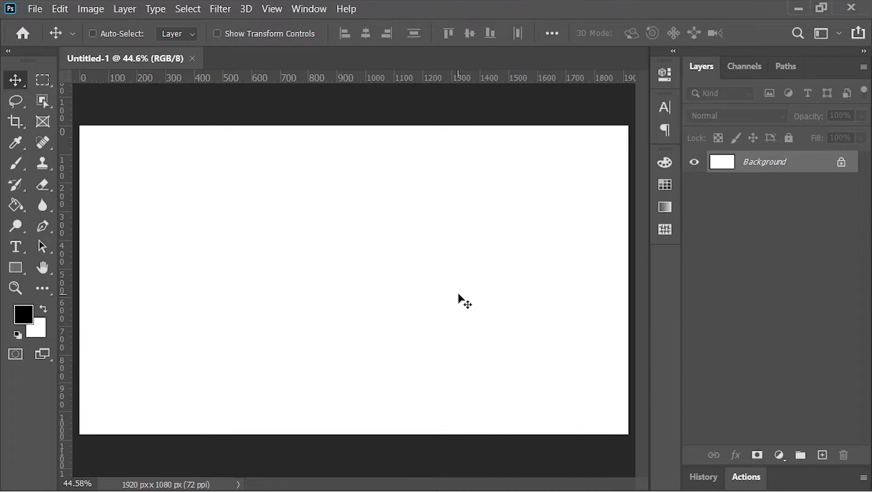
left_click(777, 455)
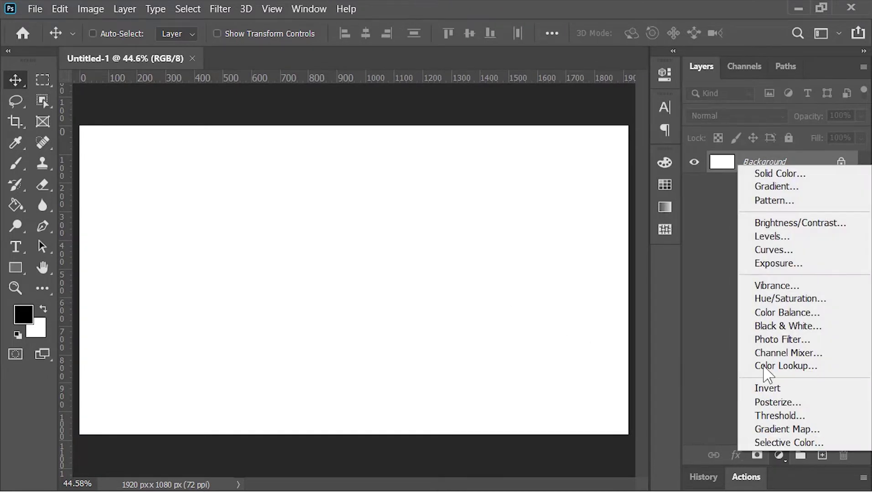
left_click(770, 186)
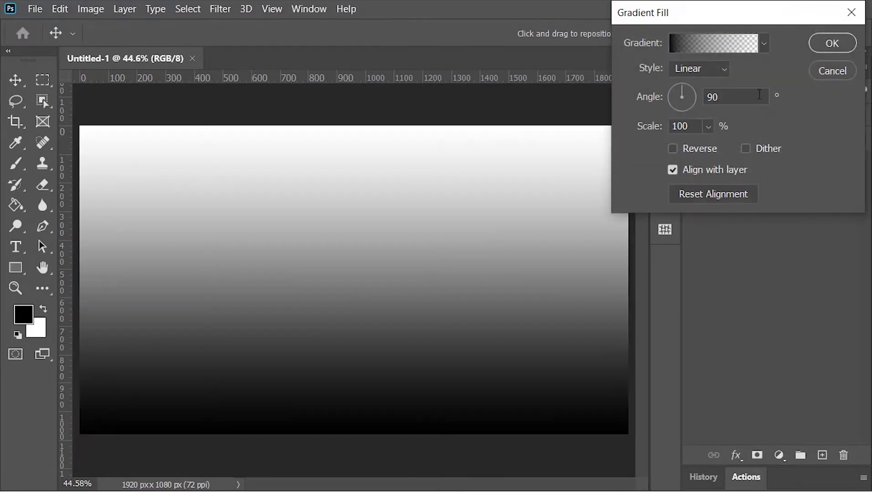
left_click(764, 43)
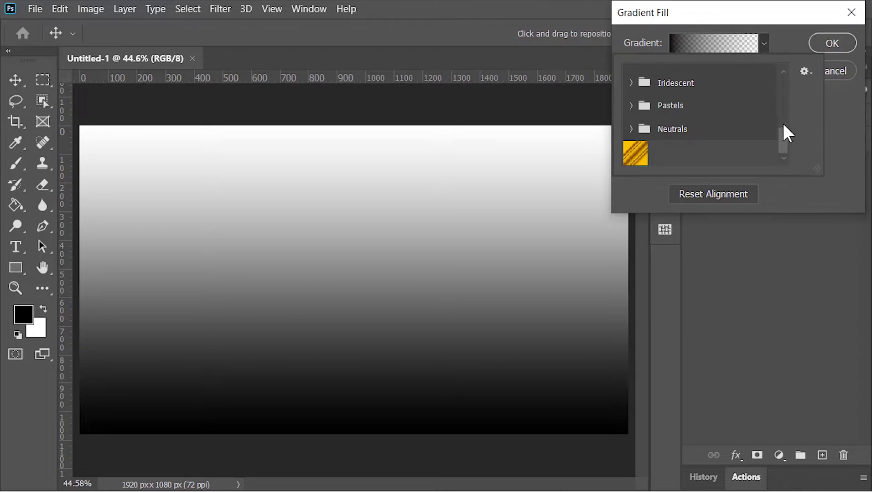
scroll(783, 130, "up", 10)
left_click(631, 76)
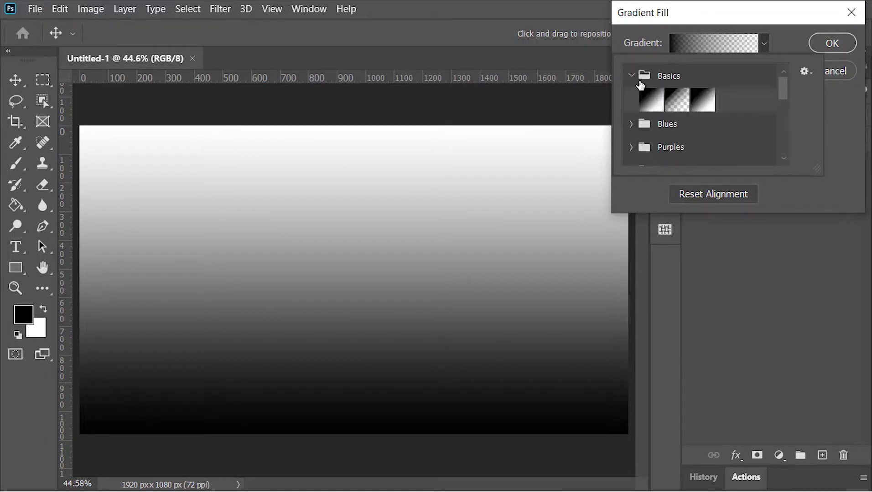
left_click(649, 101)
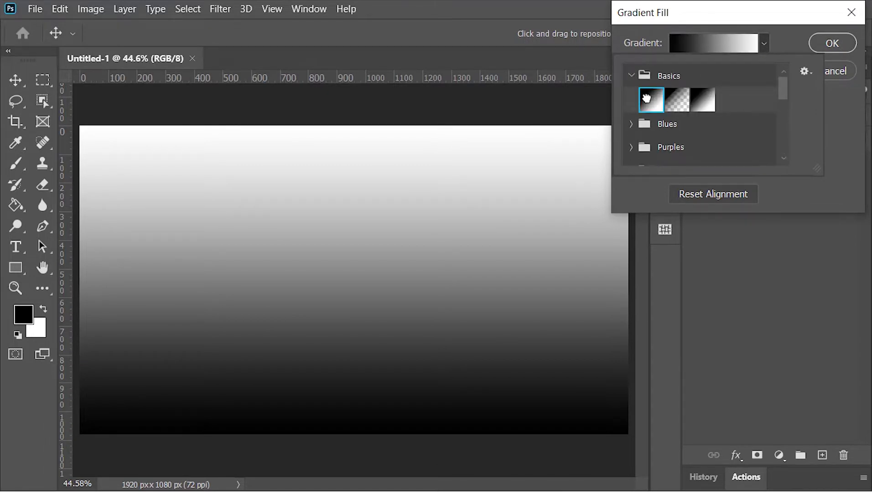
left_click(706, 44)
left_click(706, 44)
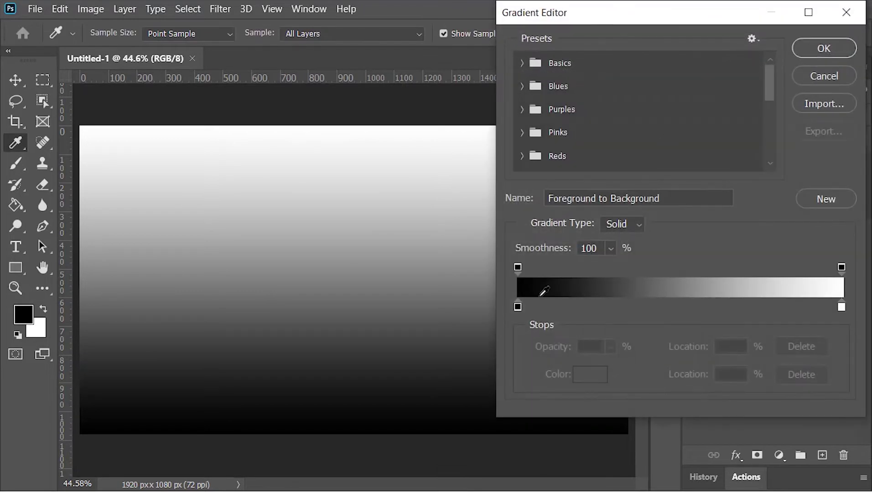
Step: Make the gradient's left stop dark navy blue (#1c293b)
left_click(518, 306)
left_click(595, 375)
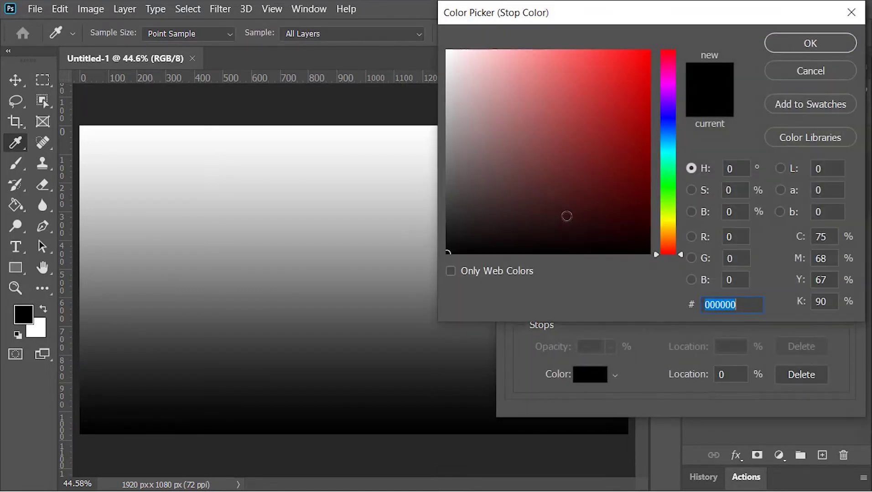
left_click_drag(565, 216, 556, 210)
left_click(678, 127)
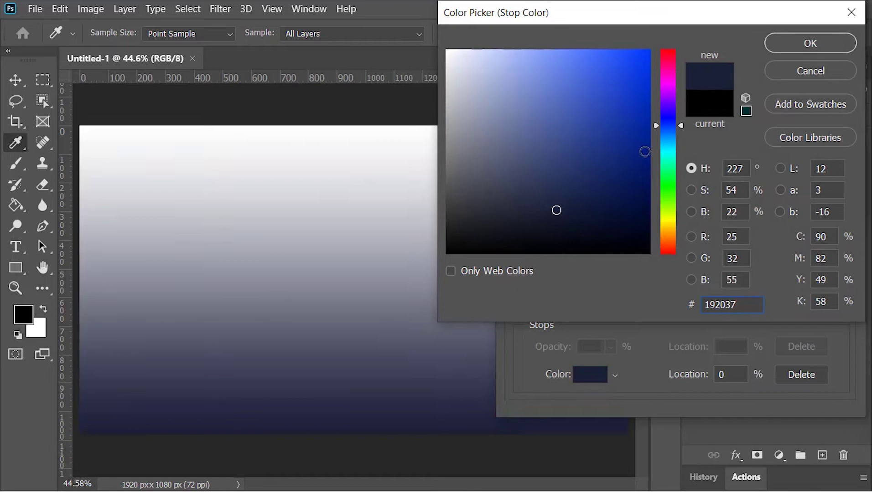
left_click_drag(669, 129, 669, 133)
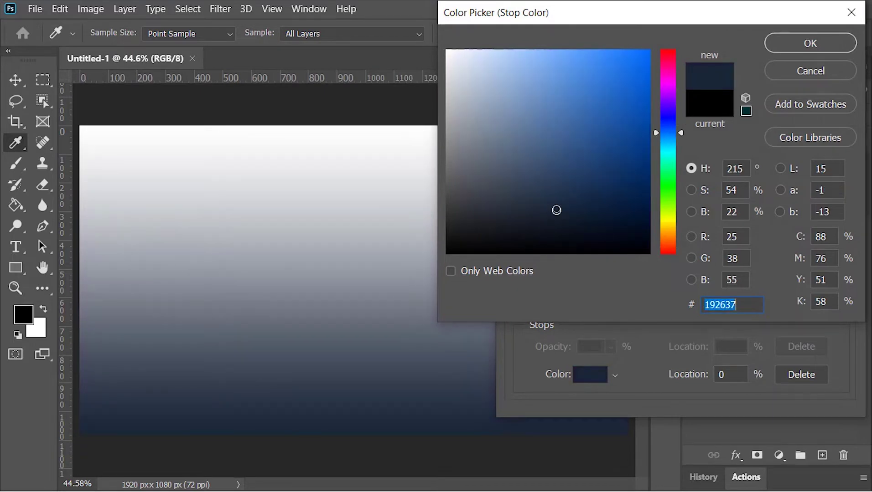
left_click(798, 44)
Step: Make the right stop steel blue (#47758c) and apply the edited gradient
left_click(843, 306)
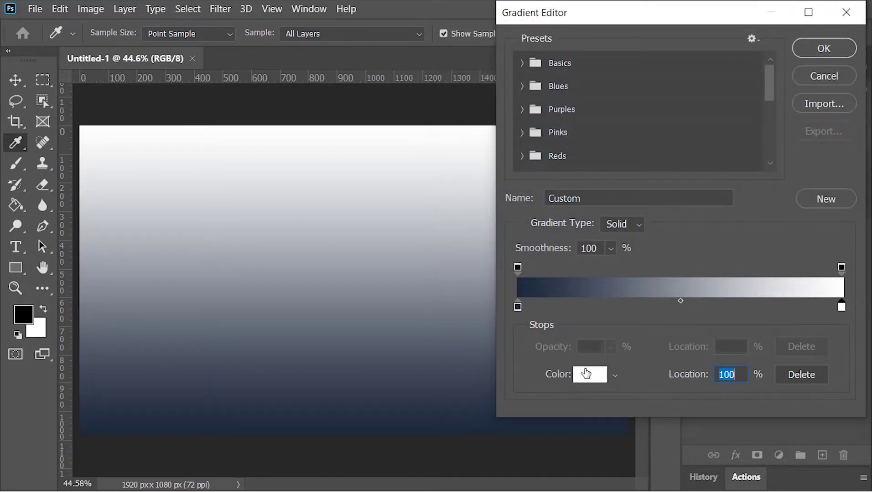
left_click(578, 376)
left_click(549, 146)
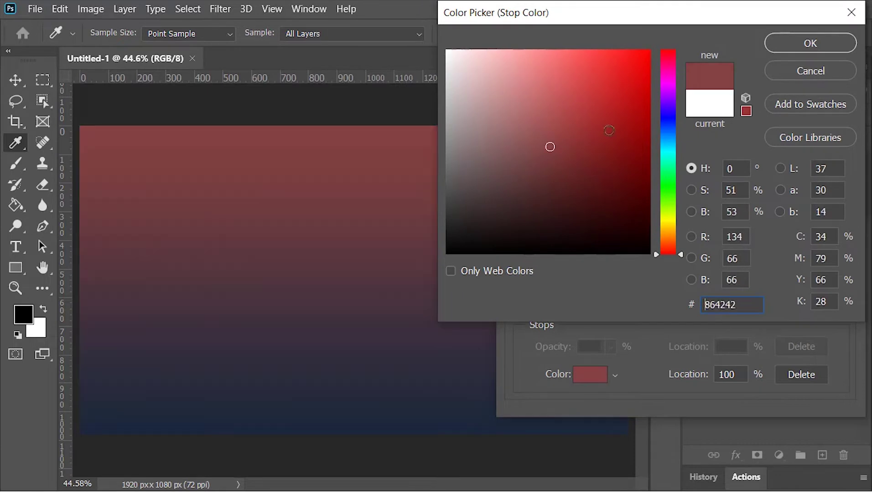
left_click(673, 136)
left_click_drag(674, 135, 675, 141)
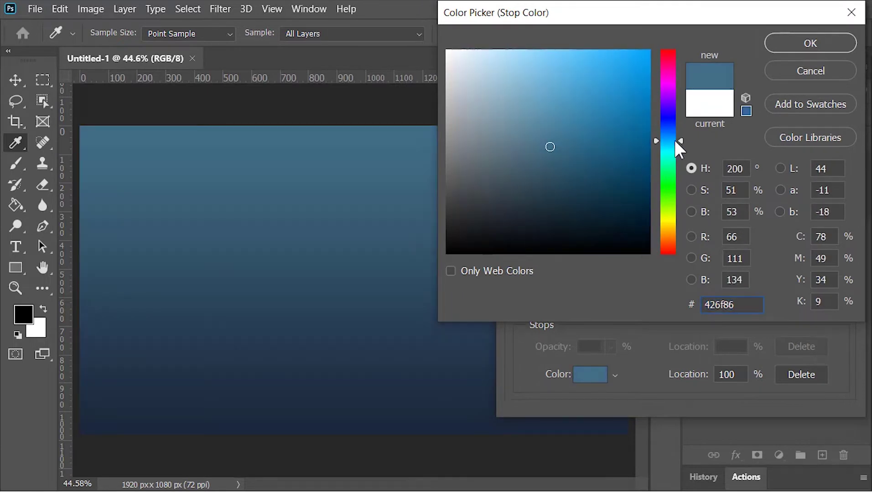
left_click_drag(550, 146, 544, 143)
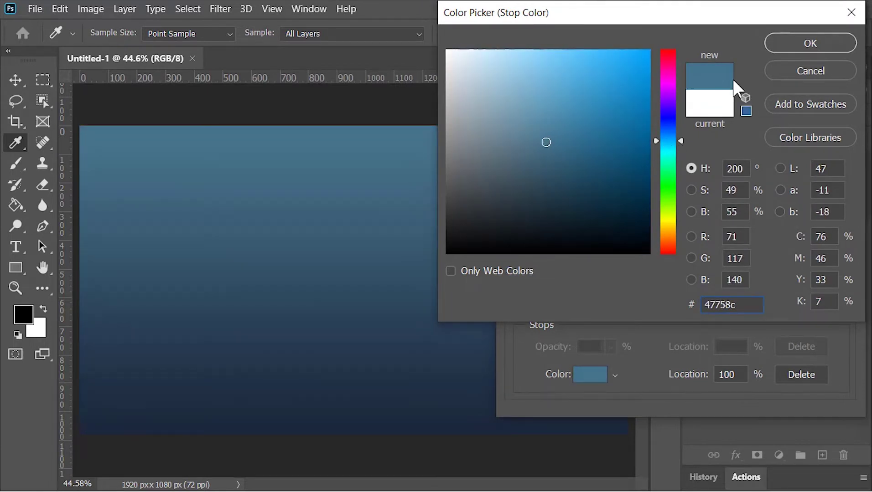
left_click(797, 47)
left_click(805, 47)
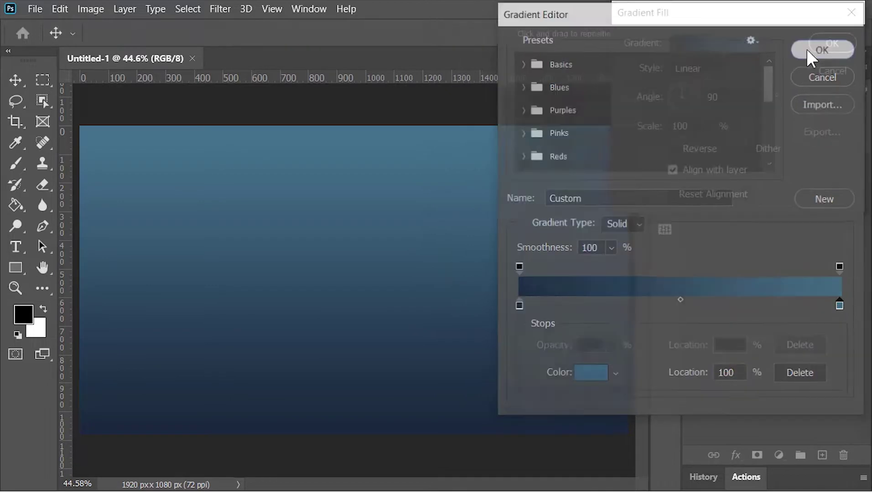
Step: Set the gradient to Radial, Scale 250, Reverse, with the light centre moved upward
left_click(691, 69)
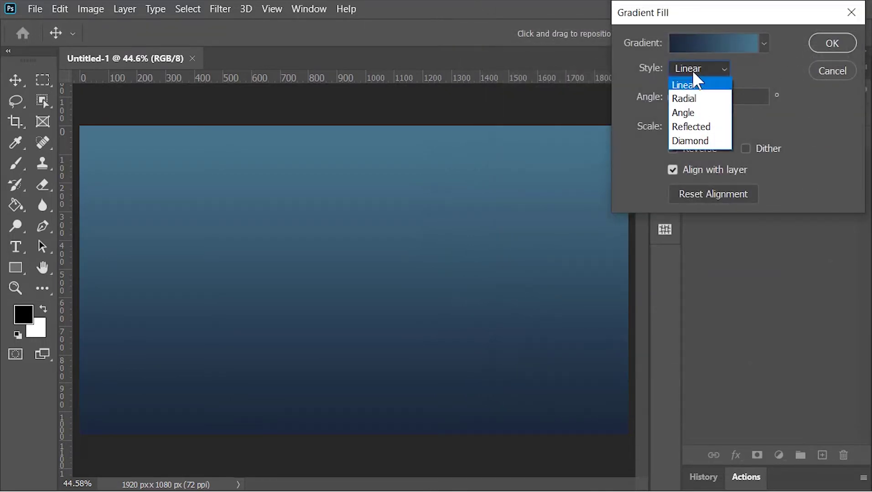
left_click(695, 94)
left_click(690, 127)
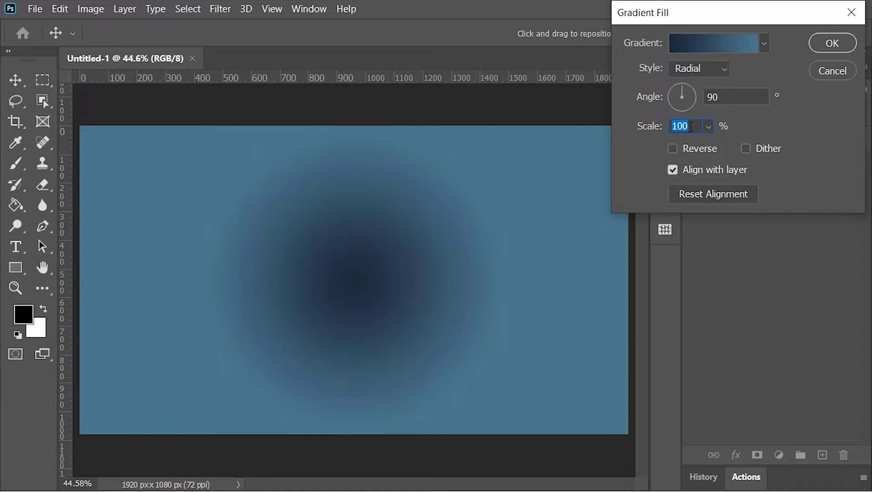
type("250")
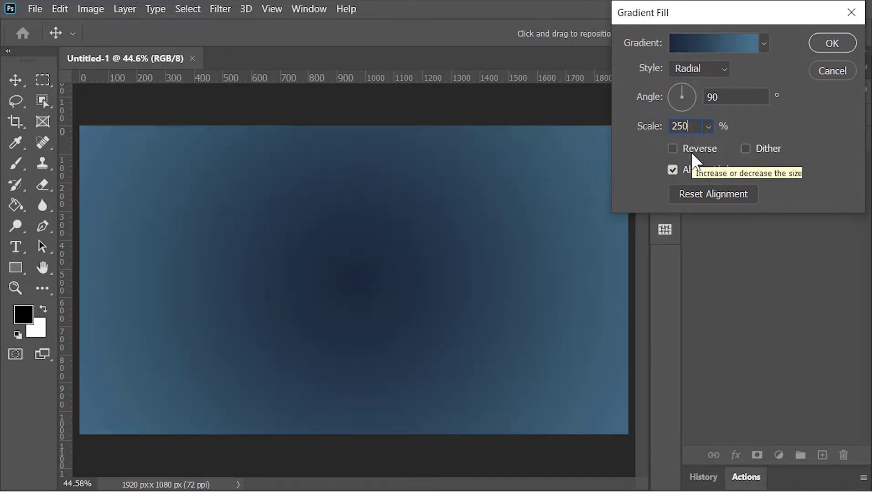
left_click(689, 148)
left_click_drag(402, 370, 401, 257)
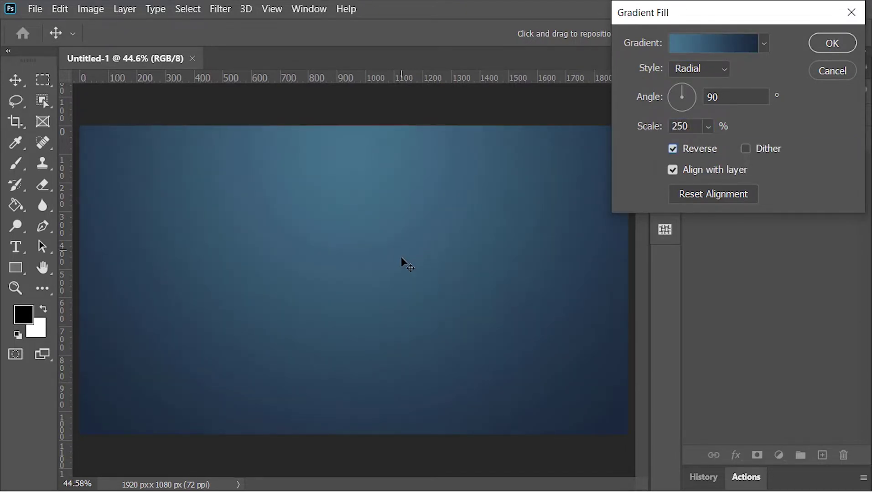
left_click(829, 43)
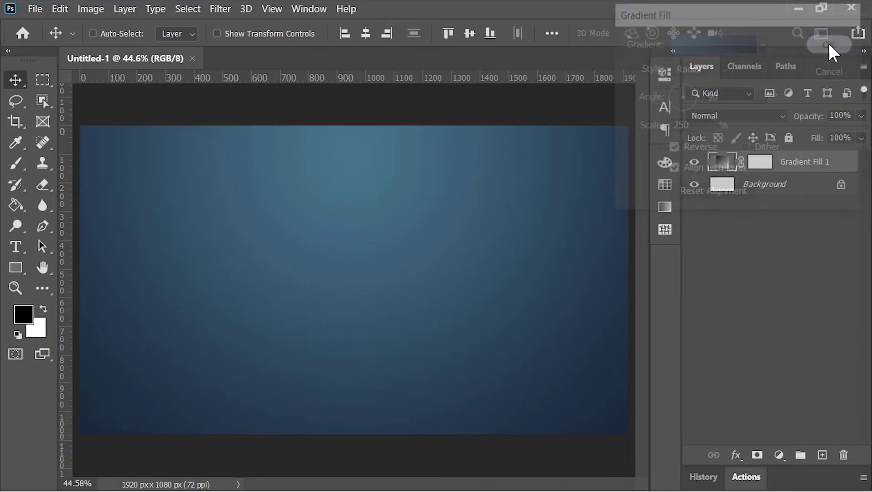
Step: Delete the original Background layer and rename the gradient layer to Background
left_click(799, 192)
left_click_drag(800, 193, 843, 456)
double_click(802, 163)
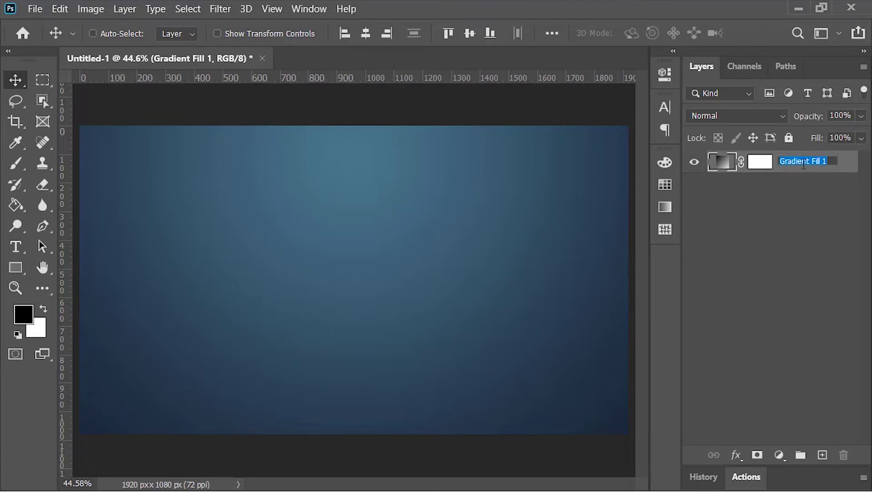
type("Background")
key("Return")
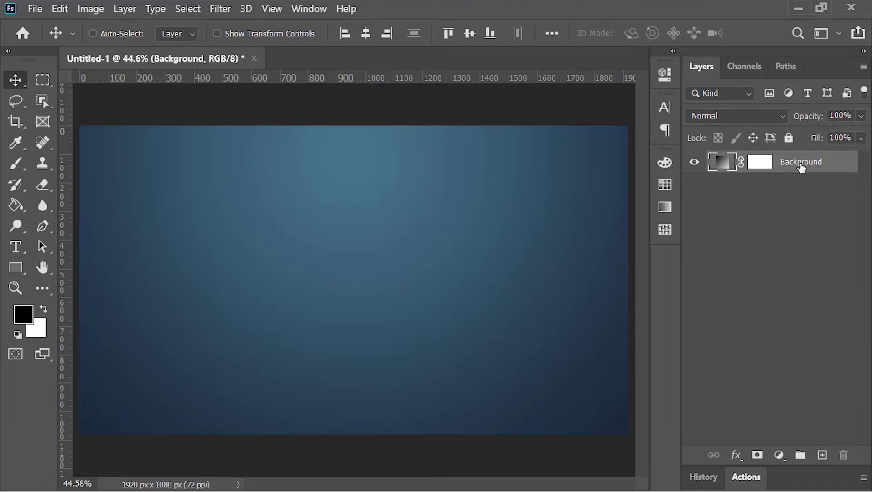
Step: Type the text '3D' on the canvas
left_click(16, 247)
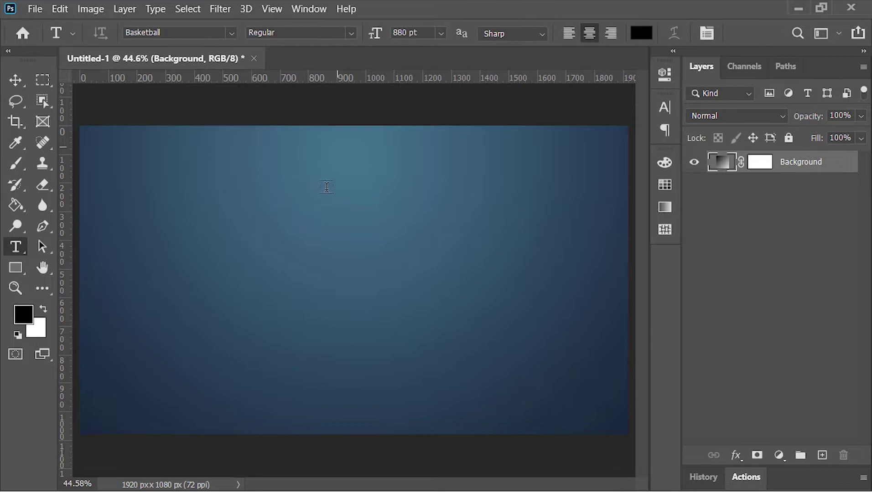
left_click(271, 302)
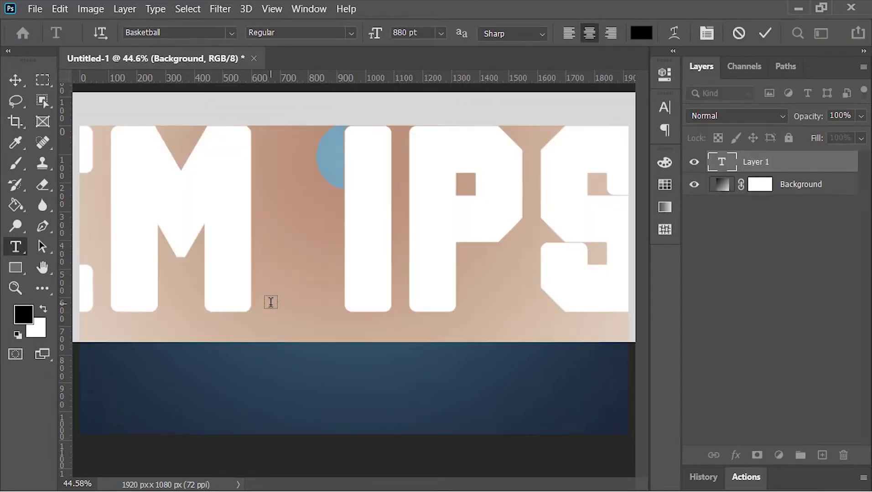
type("3D")
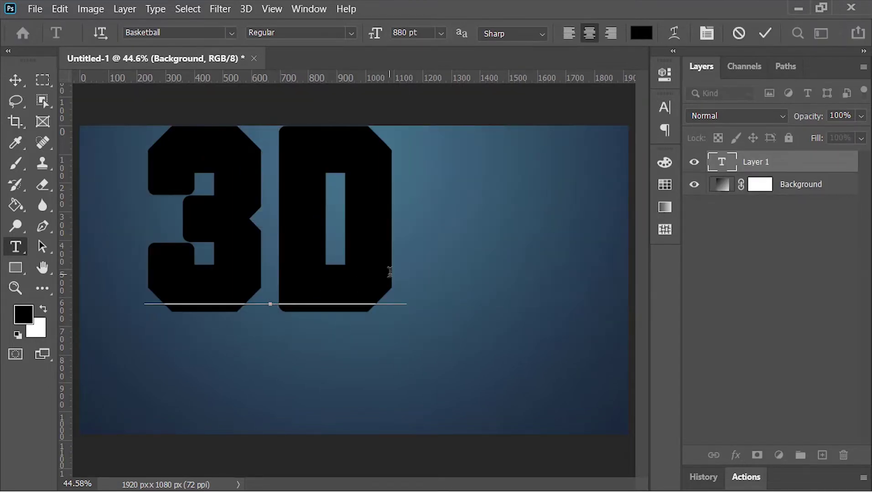
left_click(764, 35)
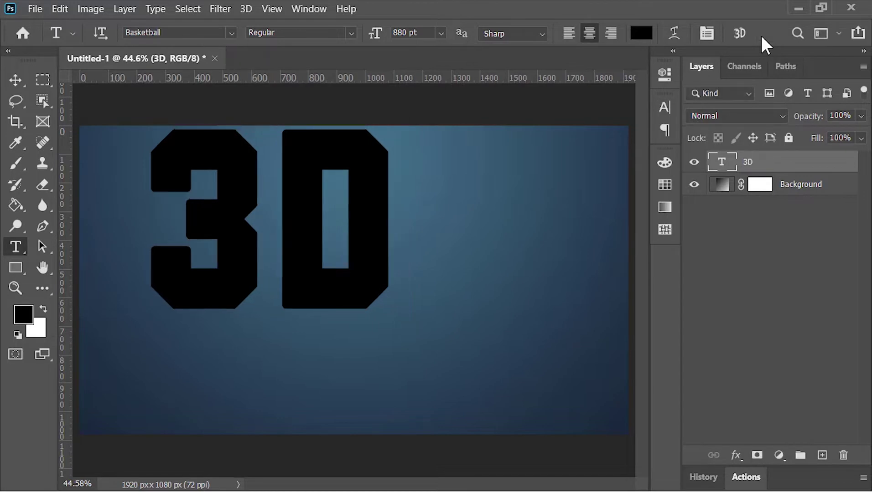
Step: Centre the 3D text horizontally and vertically, aligned to the canvas
left_click(18, 79)
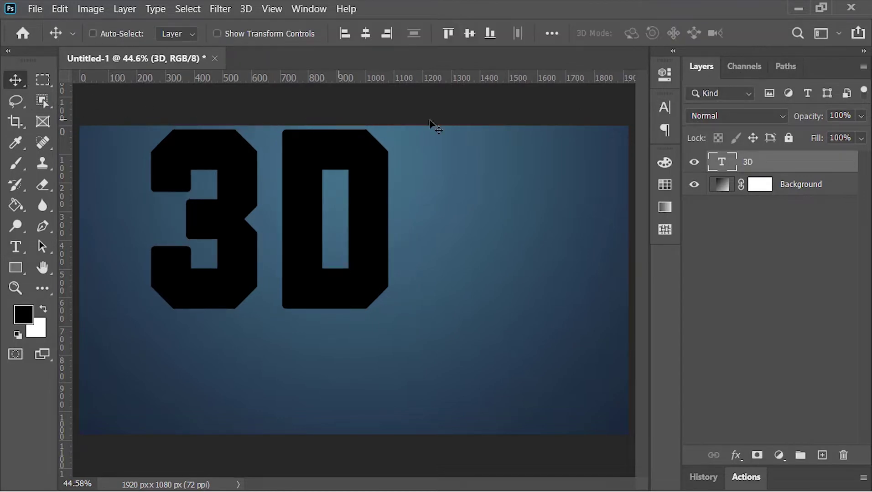
left_click(551, 34)
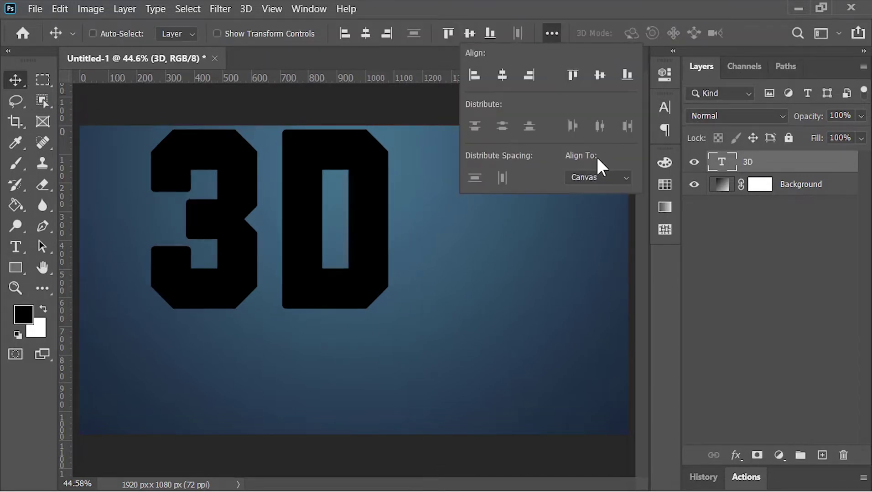
left_click(599, 173)
left_click(594, 203)
key("Escape")
left_click(364, 36)
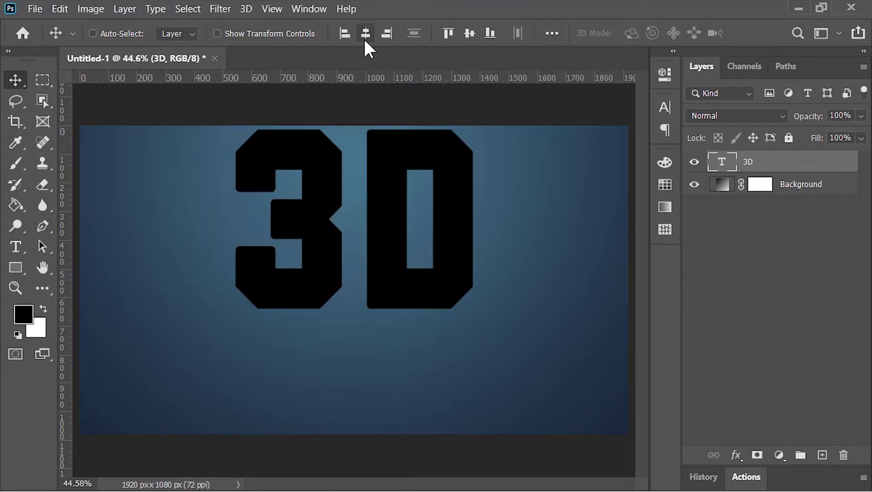
left_click(469, 35)
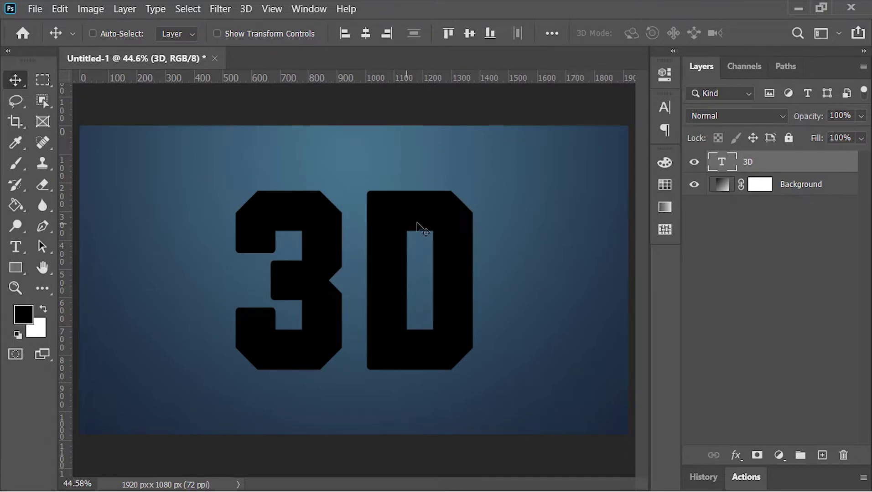
Step: Put the 3D text layer into a group named Text
key("ctrl+g")
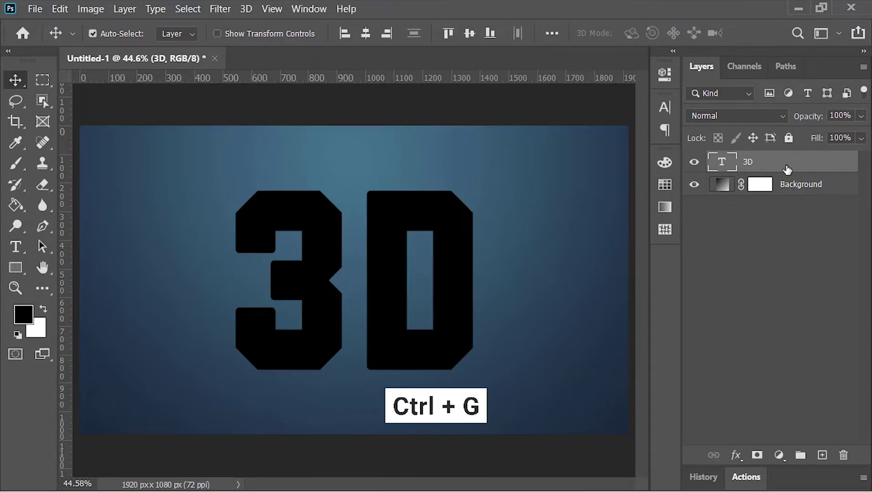
double_click(761, 158)
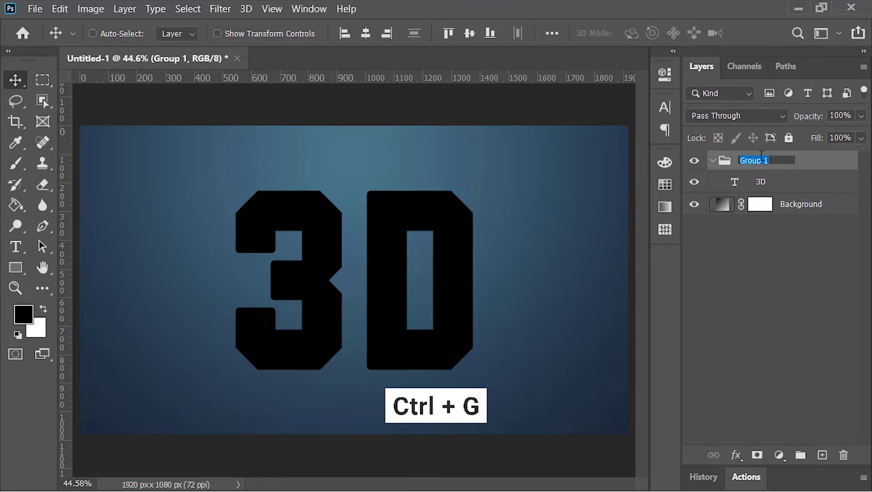
type("Text")
key("Return")
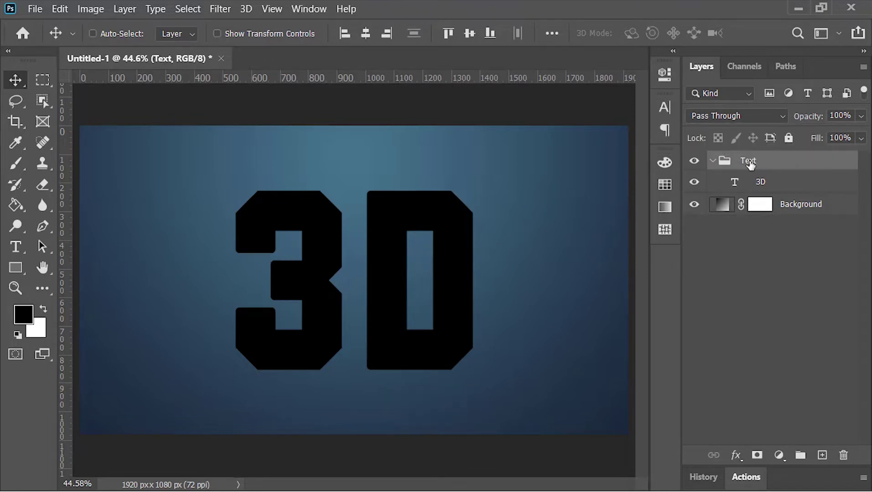
left_click(712, 163)
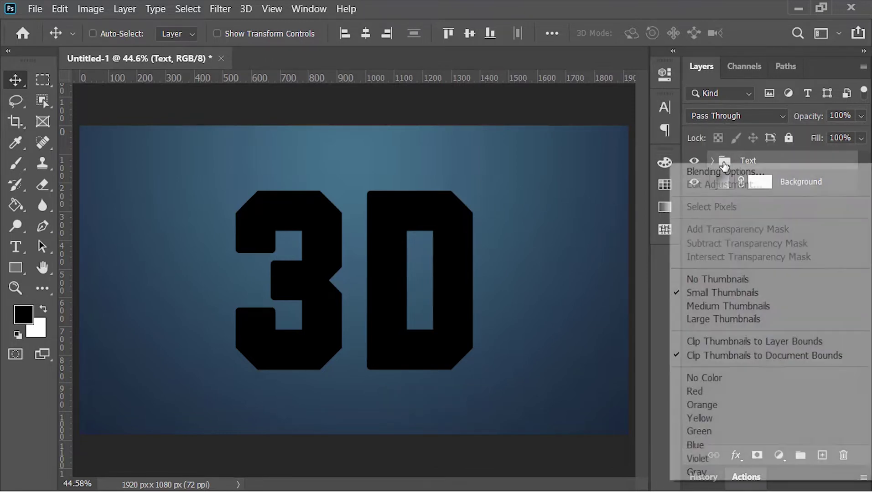
Step: Give the Text group a 5 px, 100% opacity Stroke with a gradient fill
right_click(718, 163)
left_click(719, 173)
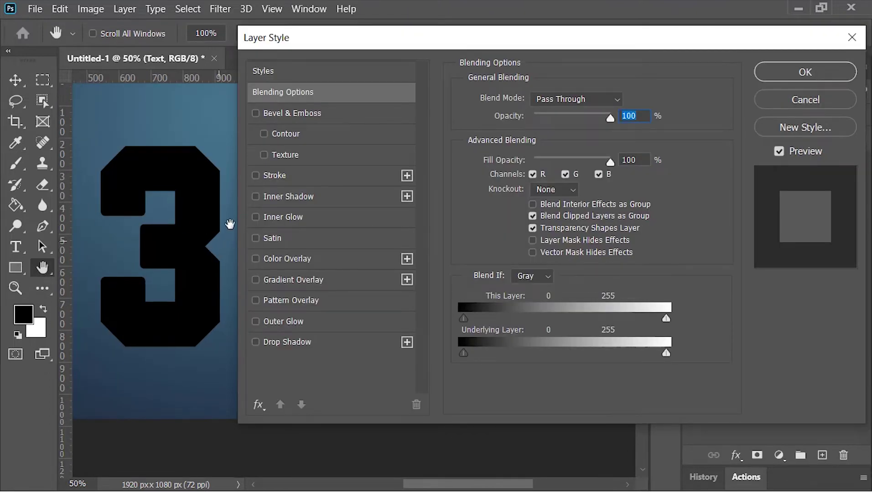
left_click(275, 176)
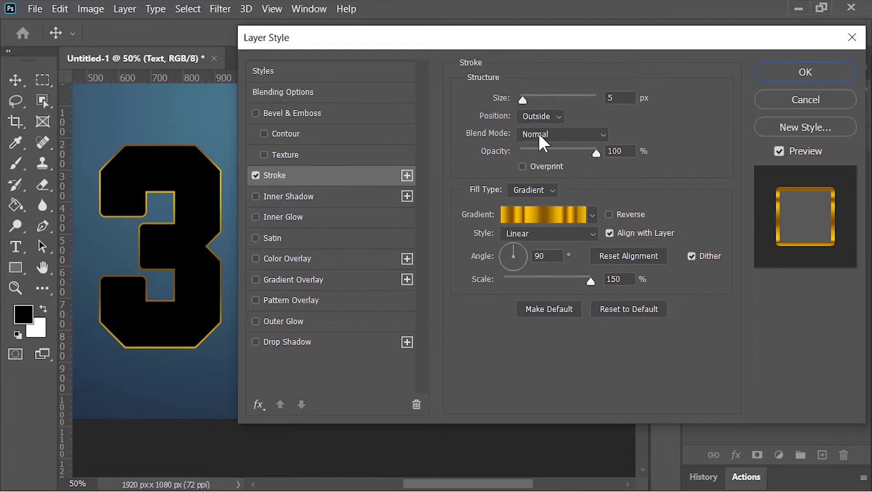
left_click(622, 94)
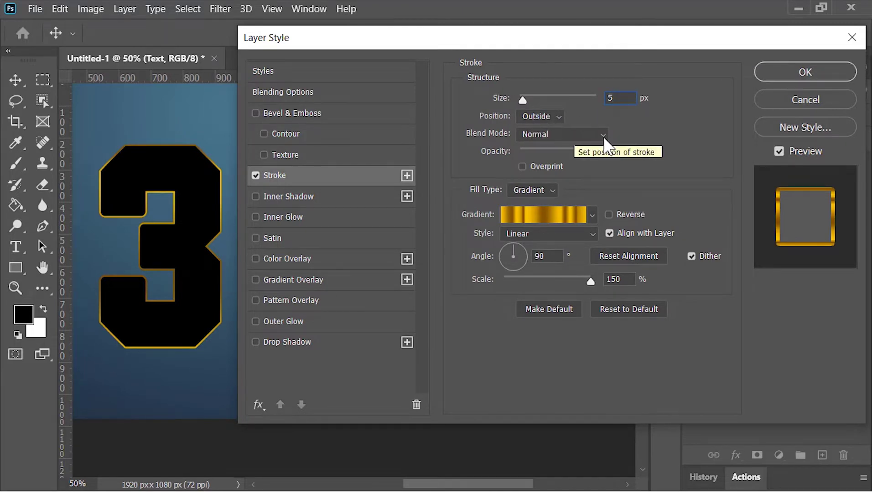
left_click(630, 148)
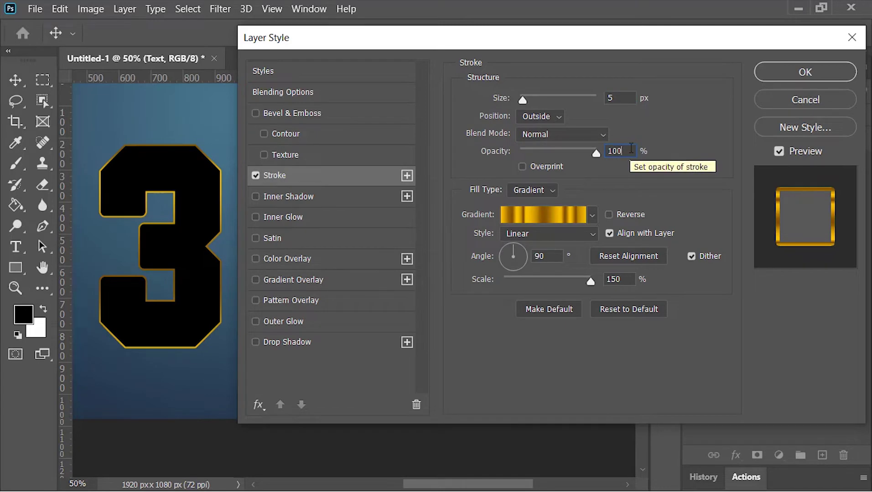
left_click(542, 193)
left_click(541, 212)
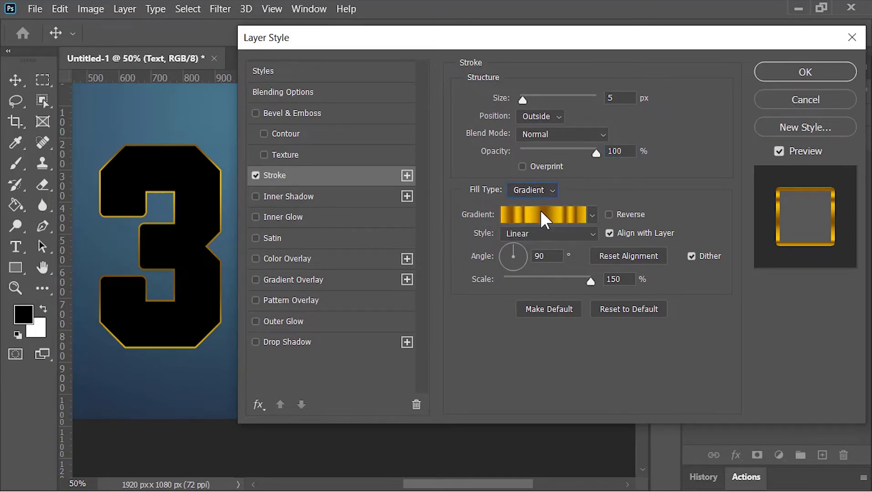
Step: Reset the stroke gradient to the Basics Foreground to Background preset
left_click(564, 214)
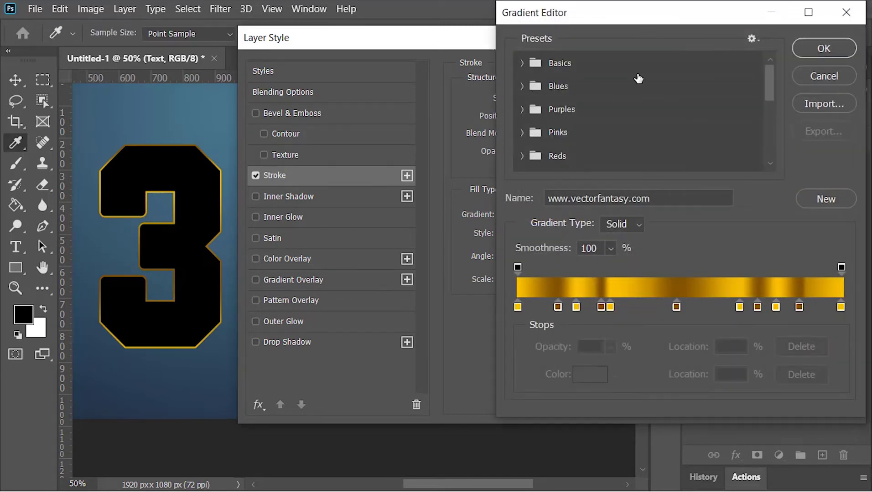
left_click_drag(768, 86, 770, 158)
left_click(536, 160)
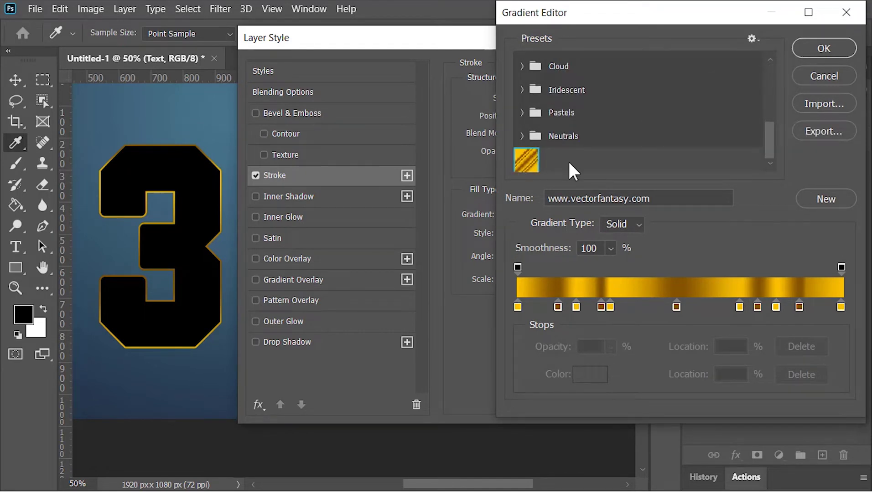
scroll(537, 97, "up", 5)
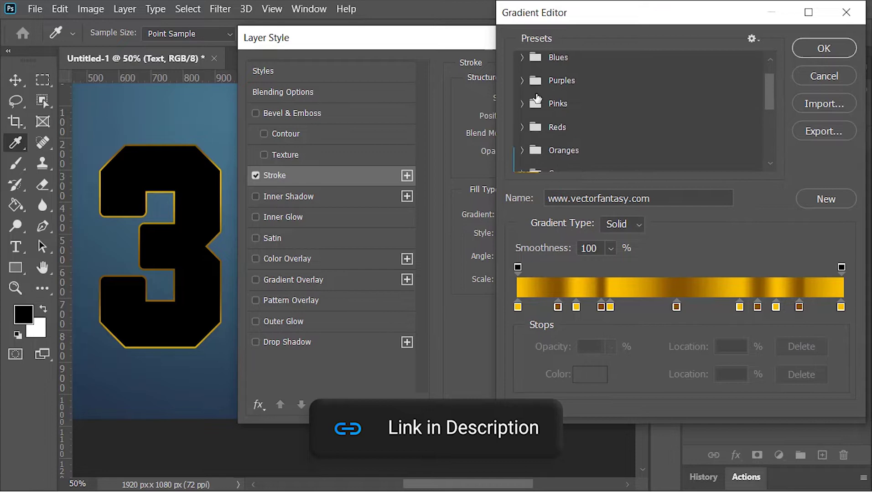
scroll(537, 98, "up", 1)
left_click(543, 64)
left_click(545, 86)
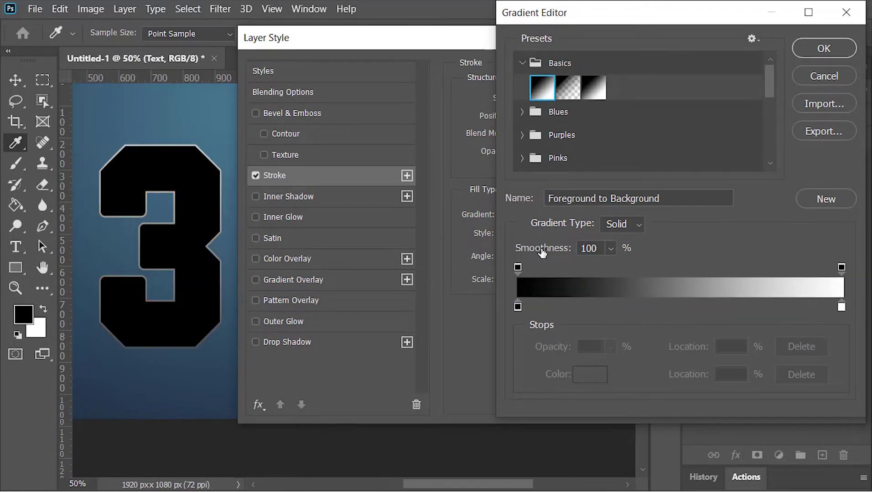
Step: Build dark brown stops at 0, 10, 20, 48, 71% and the right end
left_click(517, 305)
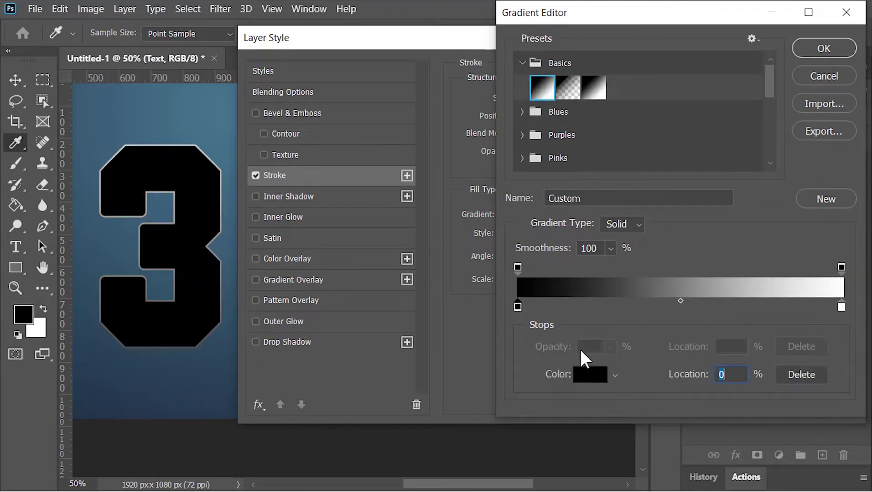
left_click(595, 379)
left_click_drag(619, 184, 673, 234)
left_click(794, 39)
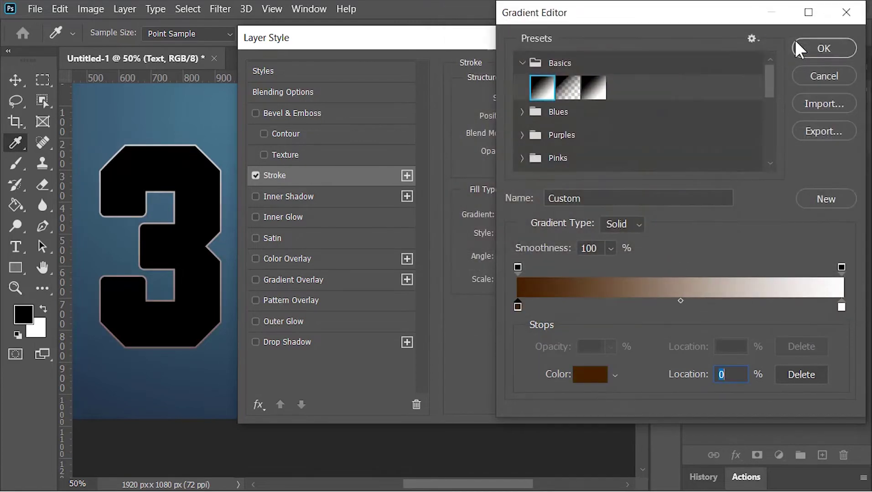
left_click(581, 307)
left_click(673, 307)
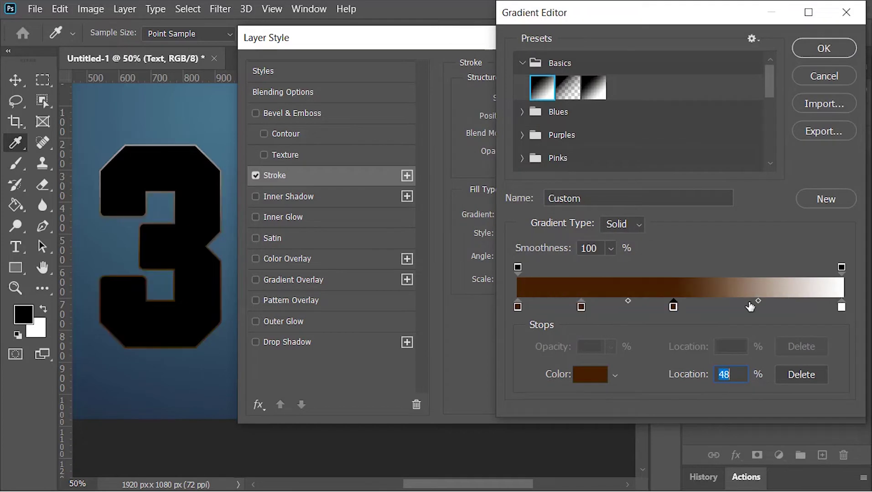
left_click(748, 307)
left_click(810, 306)
left_click_drag(841, 306, 852, 328)
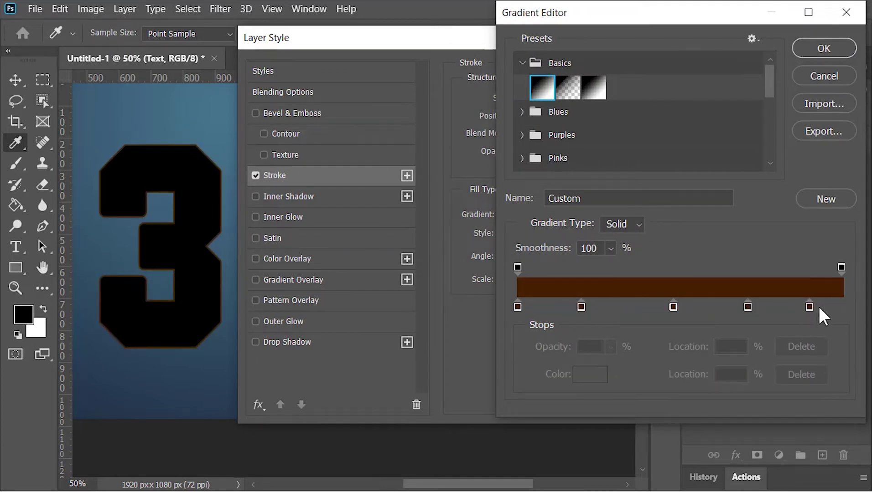
left_click_drag(810, 307, 842, 307)
left_click(552, 307)
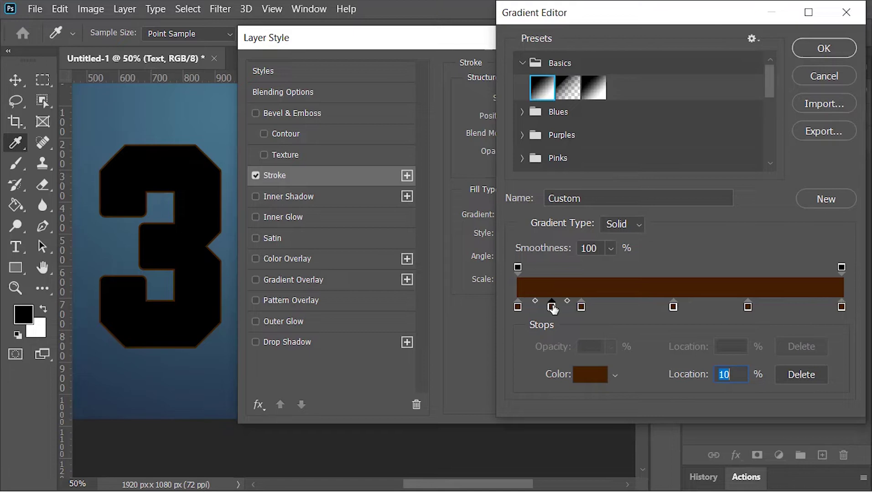
Step: Add yellow stops alternating with the brown ones, including one at 72%
left_click(590, 374)
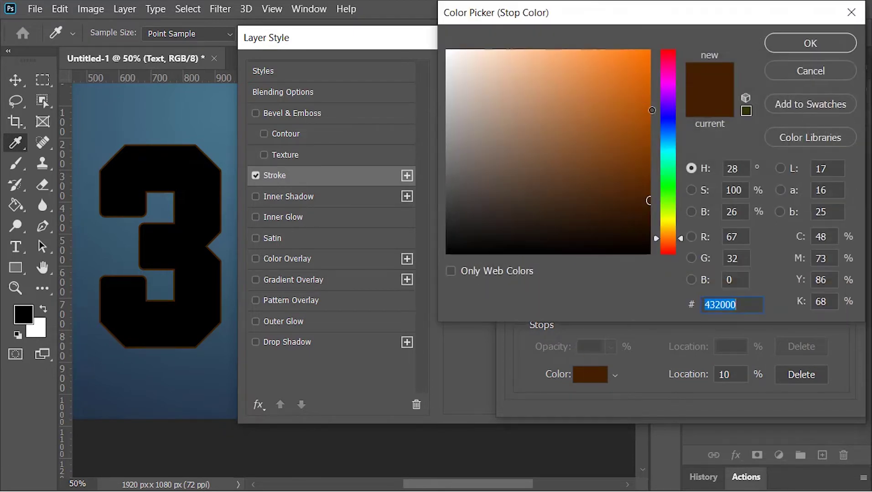
left_click_drag(669, 246, 672, 223)
left_click(805, 44)
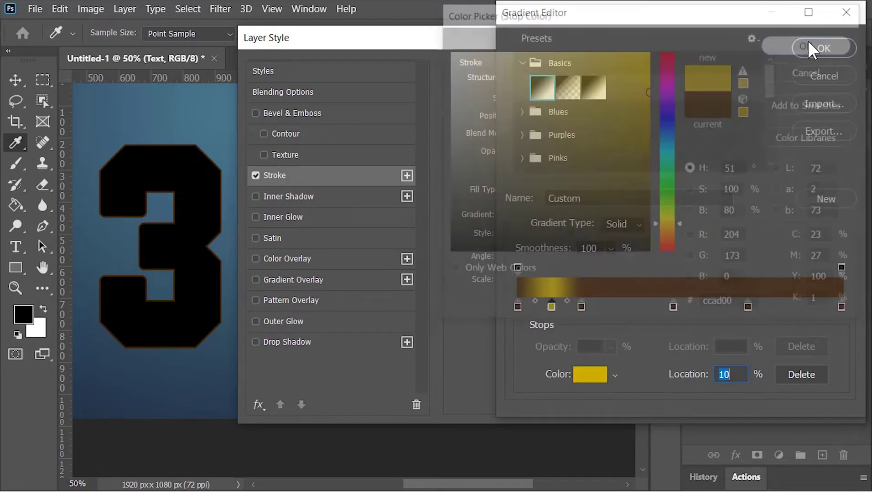
left_click(623, 306)
left_click(713, 307)
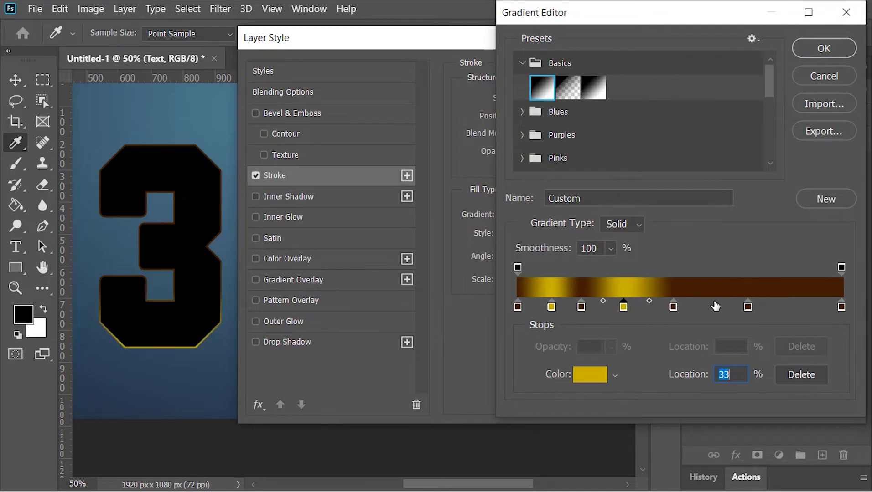
left_click(801, 307)
left_click(713, 307)
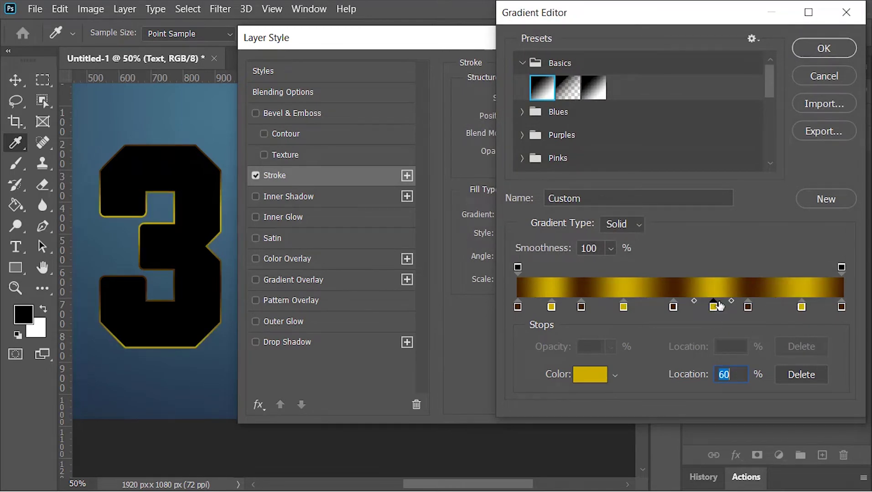
left_click(748, 307)
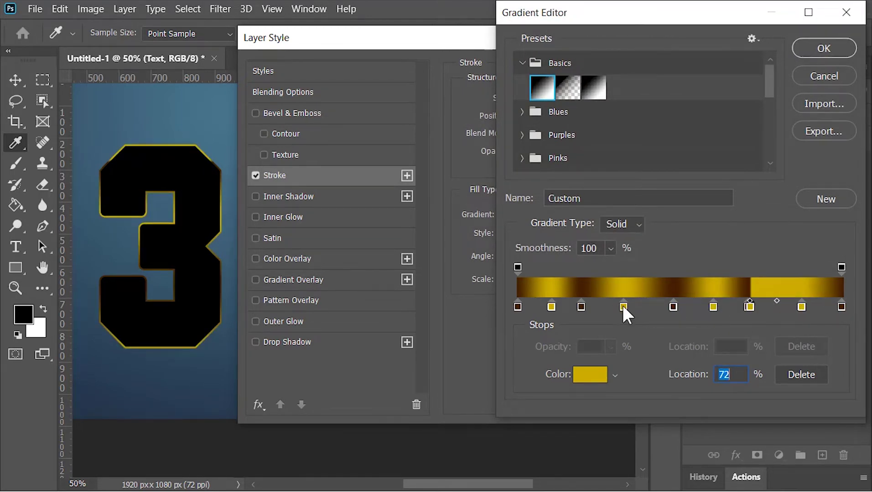
Step: Apply the ready-made gold gradient preset to the stroke
left_click(648, 301)
left_click_drag(770, 96, 769, 156)
left_click(526, 160)
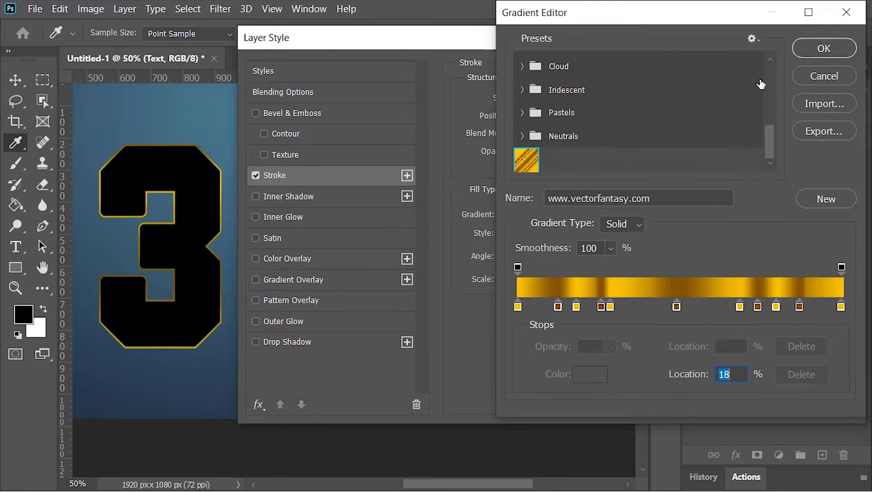
Step: Keep the gold stroke gradient and add Bevel & Emboss with a double-peak gloss contour
left_click(824, 48)
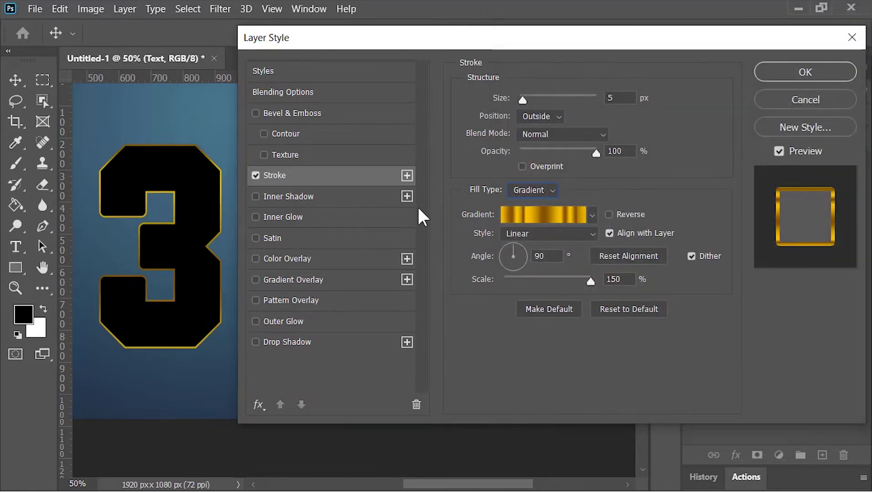
left_click(289, 110)
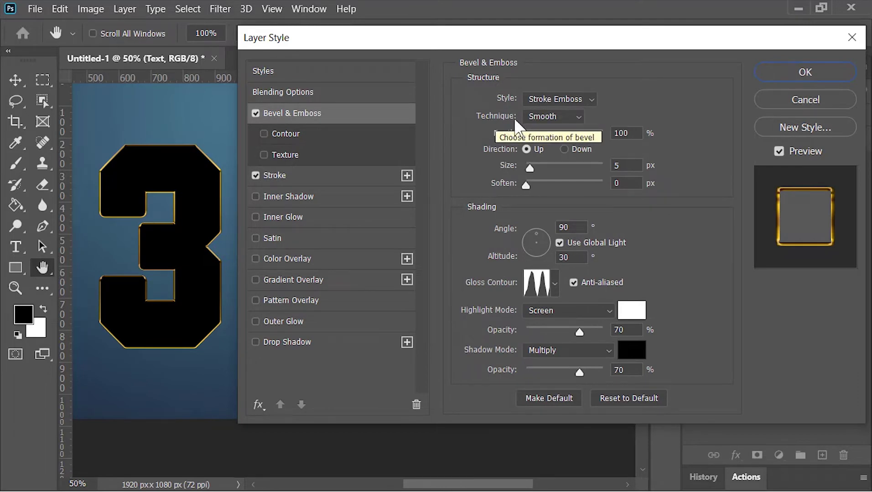
left_click(642, 135)
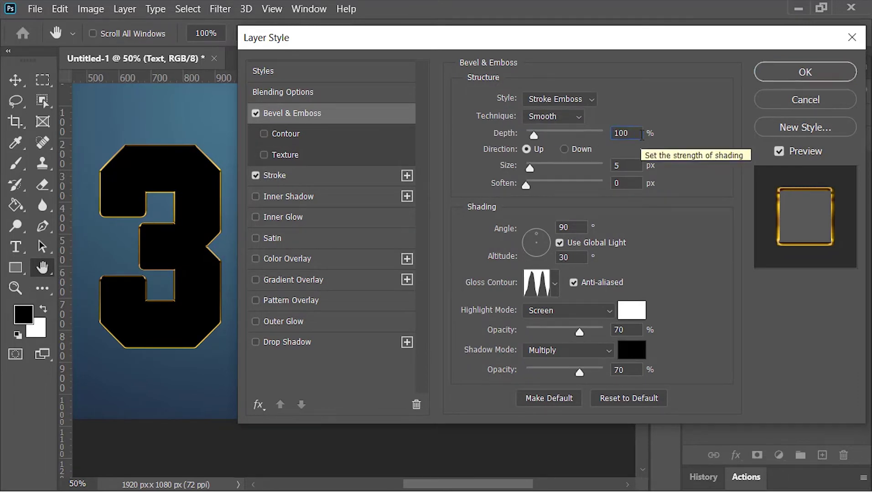
left_click(638, 163)
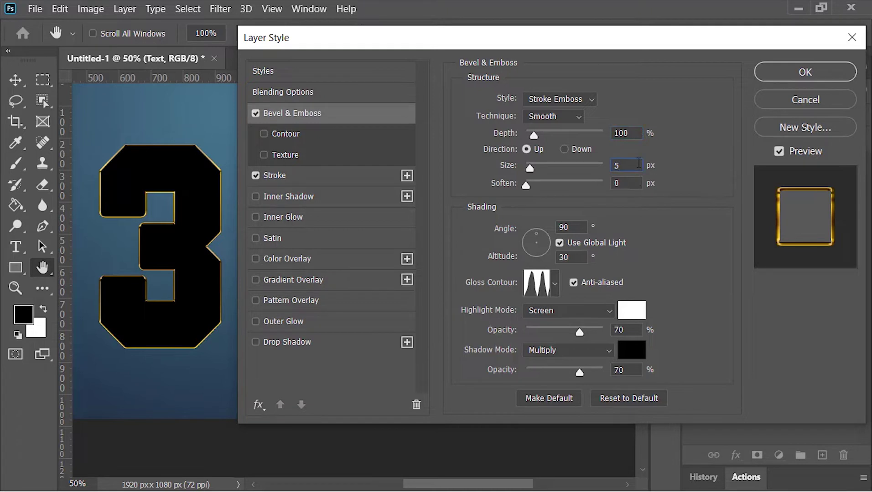
double_click(576, 231)
left_click(555, 283)
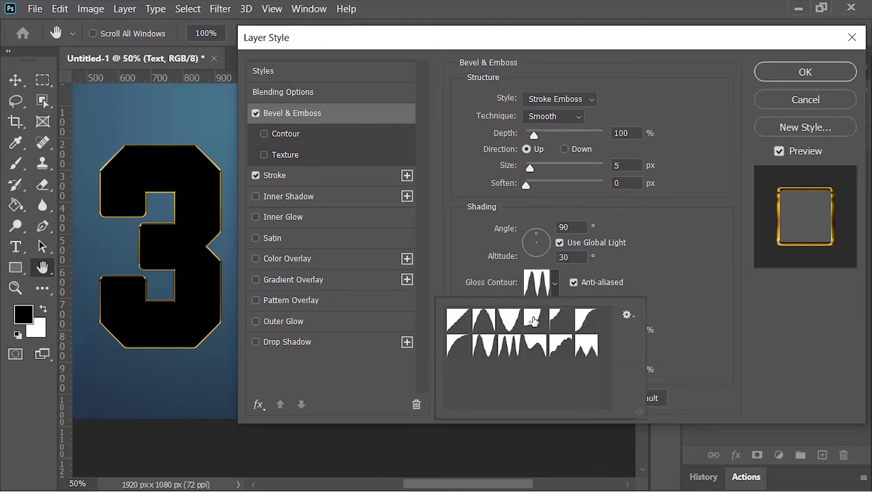
double_click(512, 350)
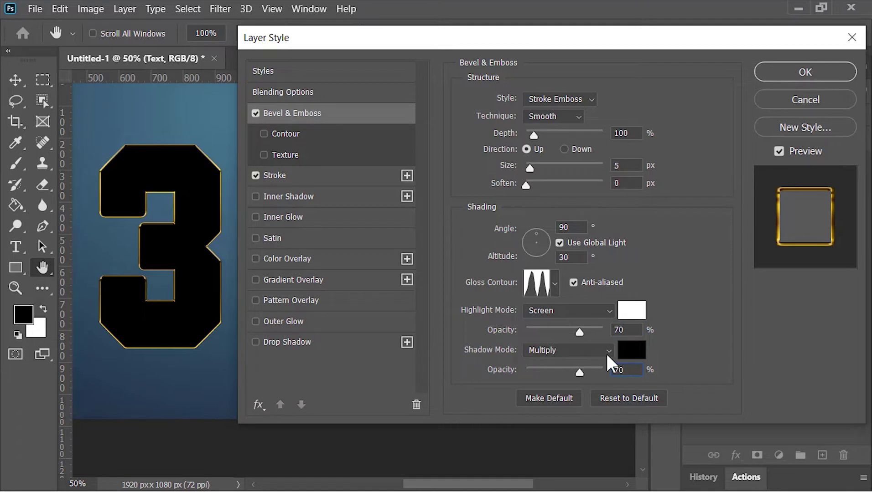
Step: Enable an anti-aliased bevel Contour at 60% range and apply the style
left_click(285, 137)
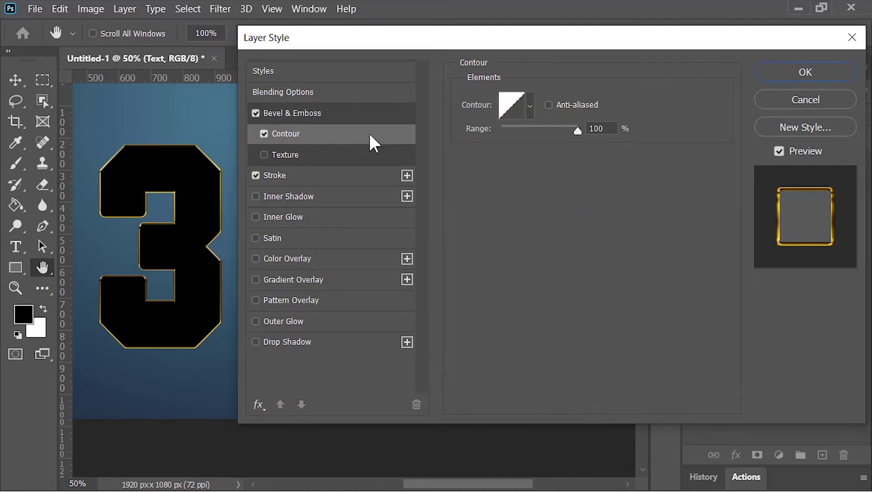
left_click(570, 103)
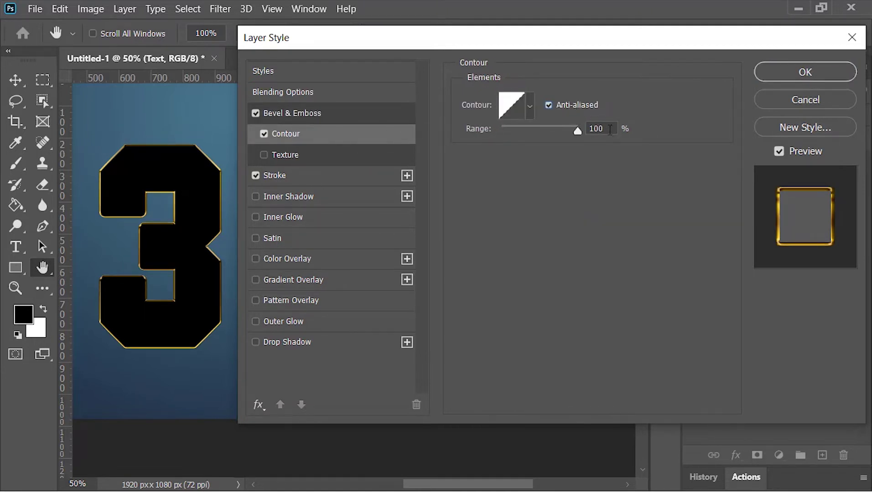
key("Tab")
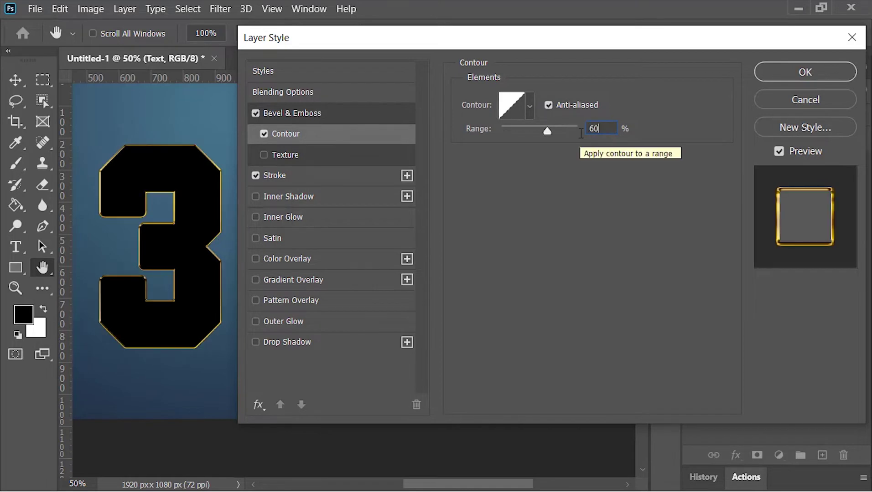
left_click(791, 76)
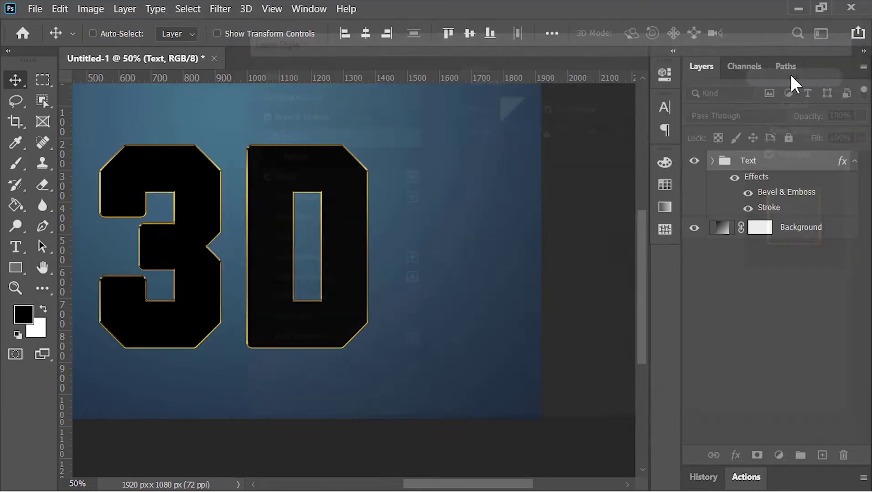
Step: Place the gold glitter image on the canvas and clip it to the Text group
left_click(848, 161)
key("ctrl+0")
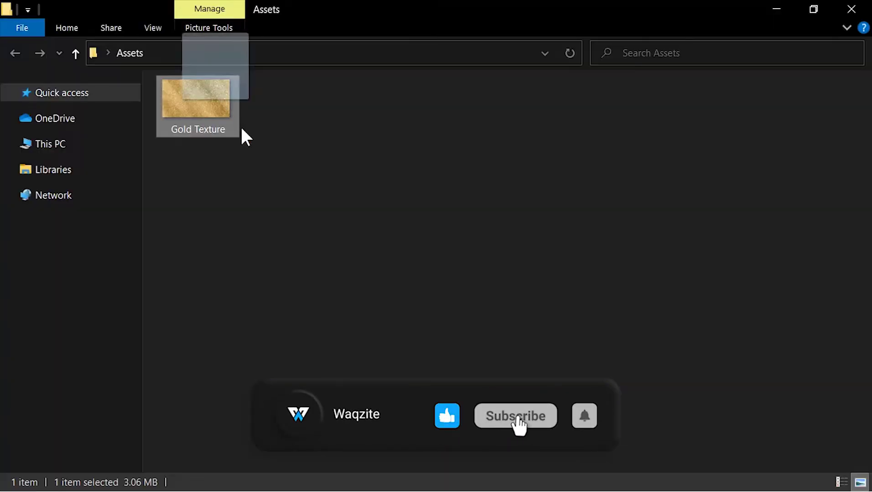
key("alt+Tab")
left_click_drag(244, 136, 381, 222)
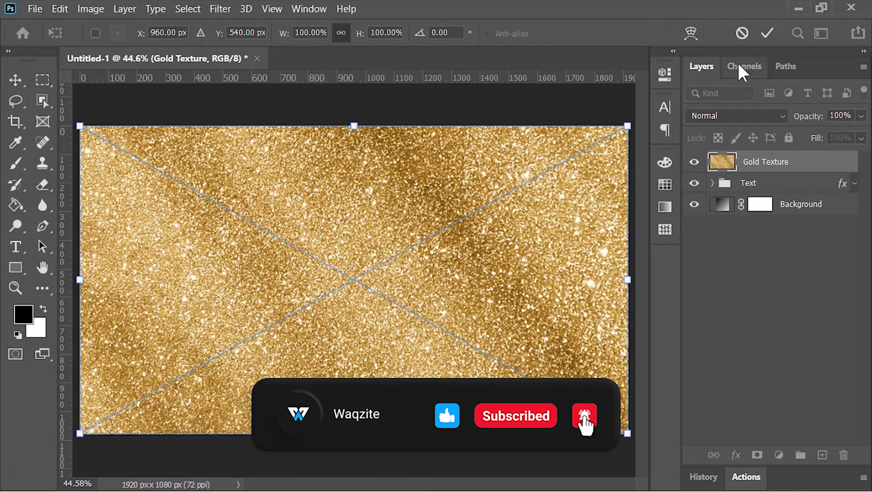
left_click(767, 33)
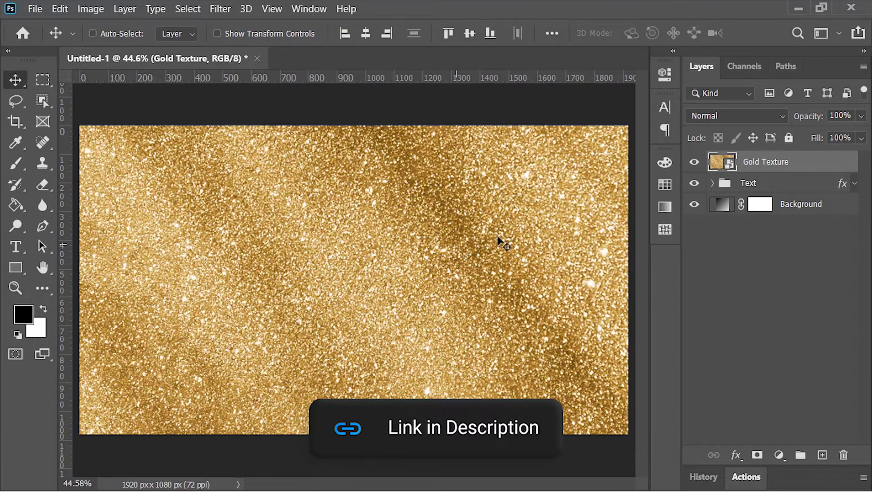
right_click(809, 163)
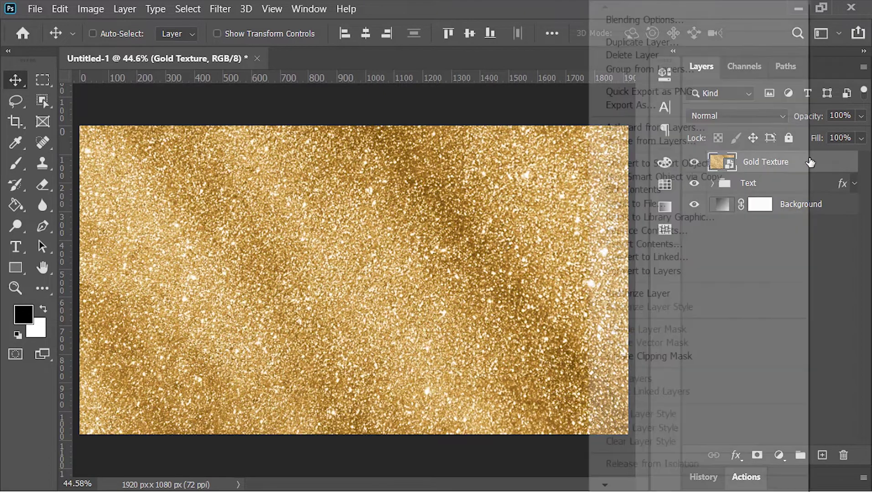
left_click(639, 356)
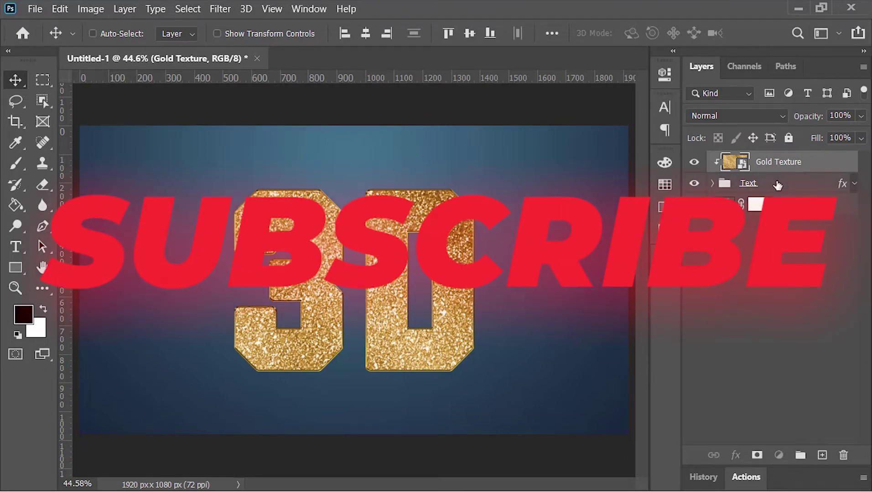
Step: Merge the Text group and Gold Texture into a smart object named Text, moved higher
left_click(777, 184)
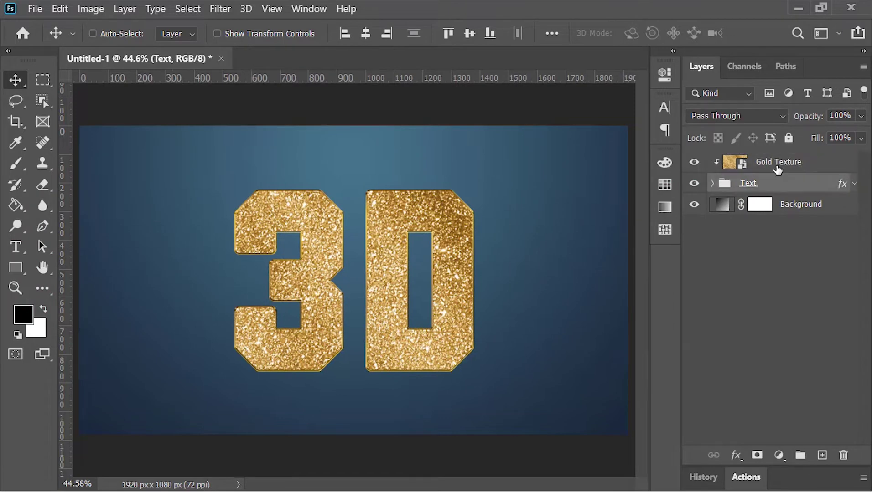
left_click(776, 168, "shift")
right_click(760, 188)
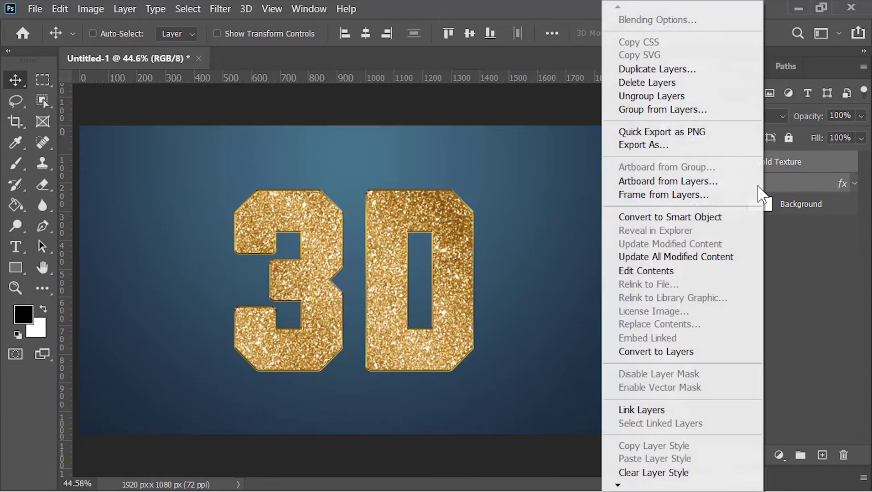
left_click(696, 217)
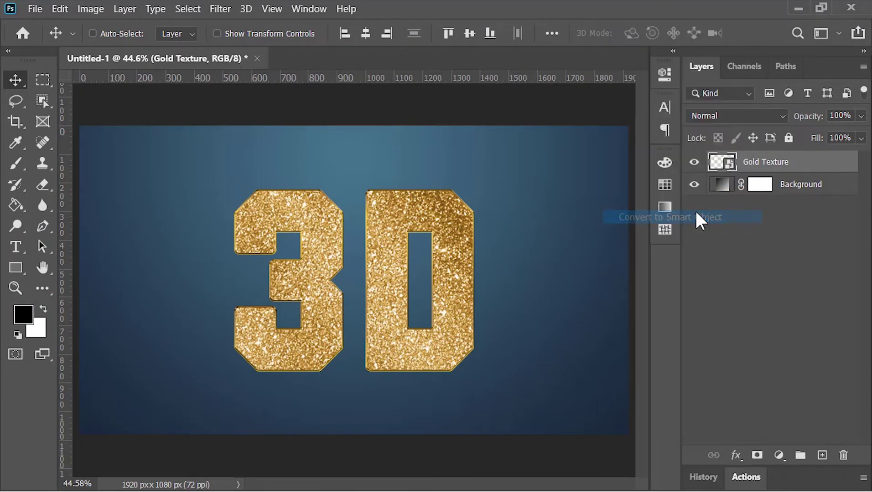
double_click(763, 164)
type("Tex")
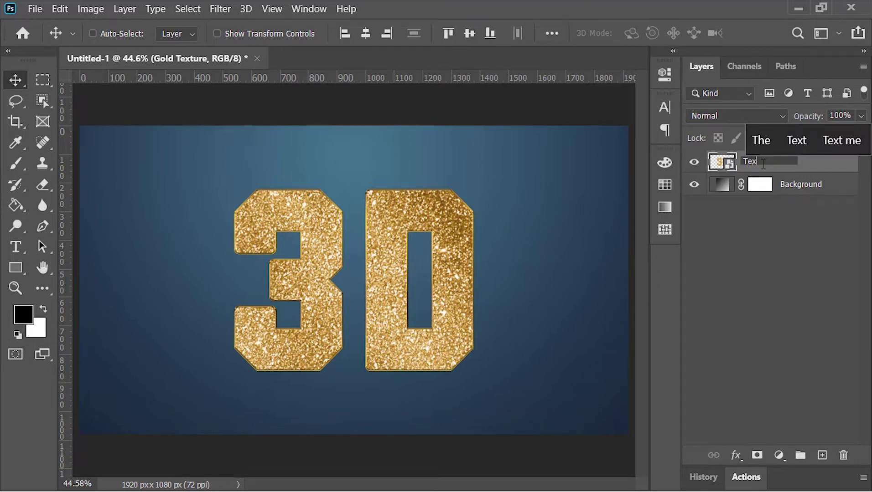
type("t")
key("Return")
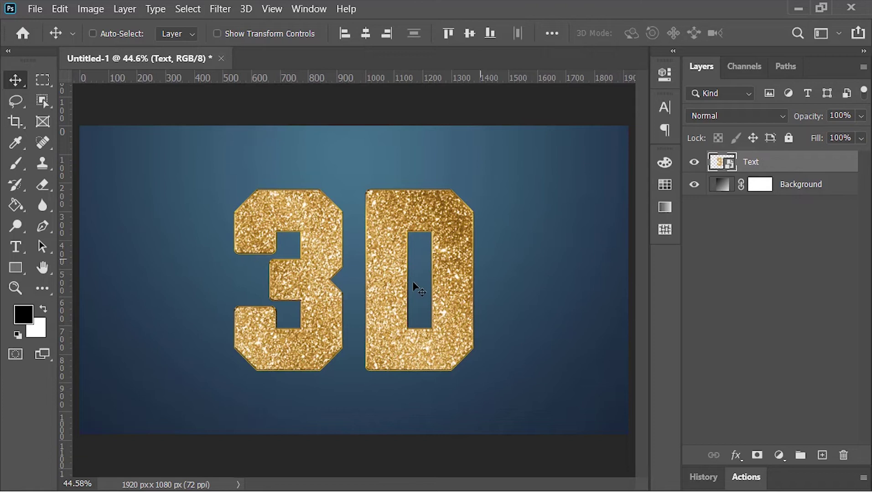
left_click_drag(364, 289, 364, 259)
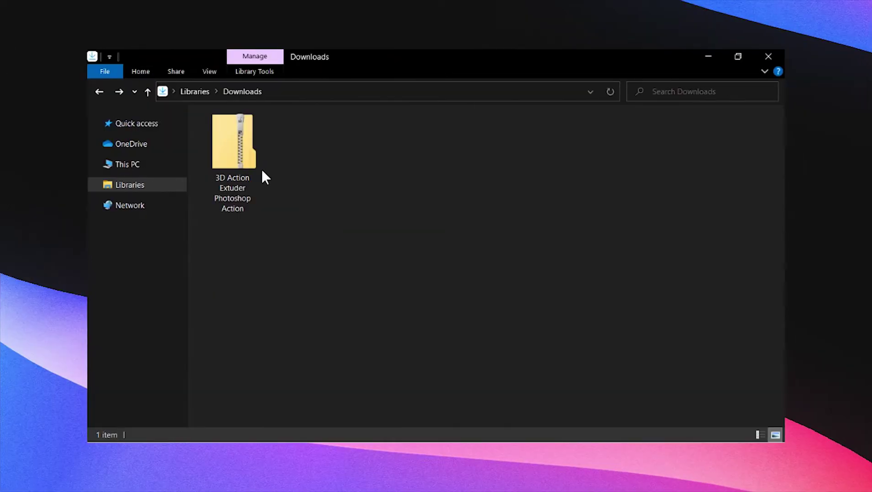
Step: Open the downloaded zip folder and select the 3D action file
right_click(236, 157)
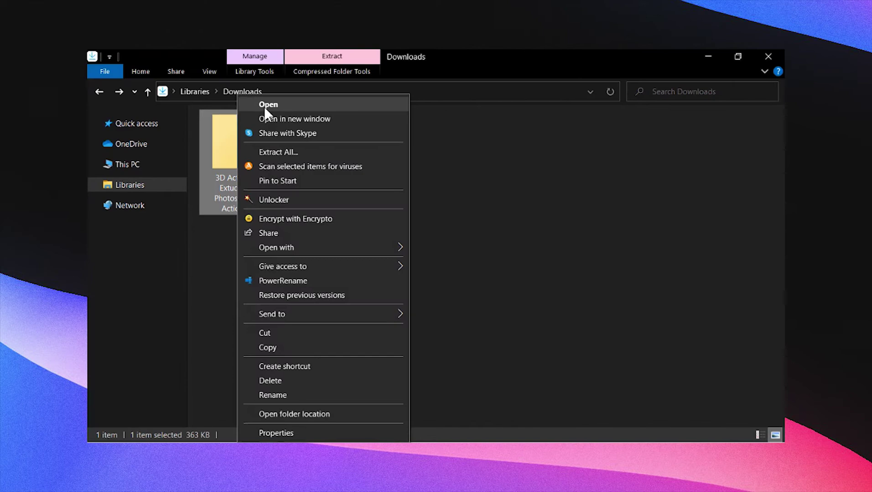
left_click(264, 107)
left_click(236, 145)
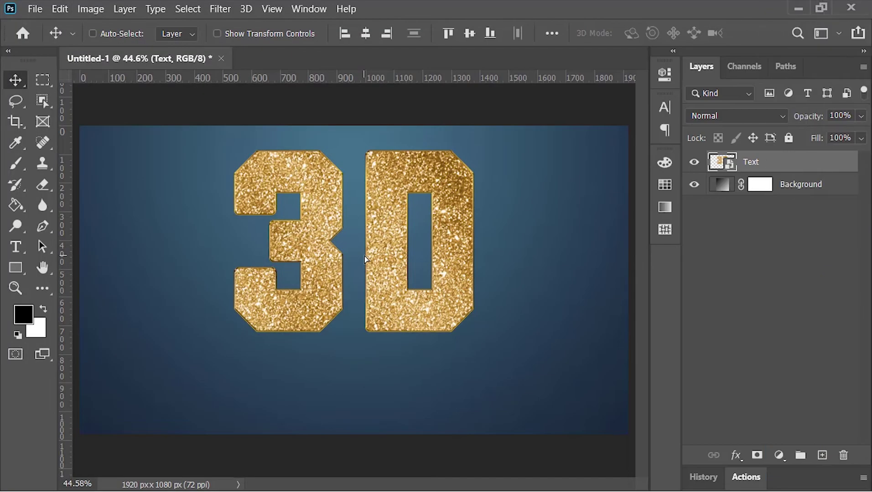
Step: Show the Actions panel and run Play Me First from the 3D Action Extuder set
left_click(309, 8)
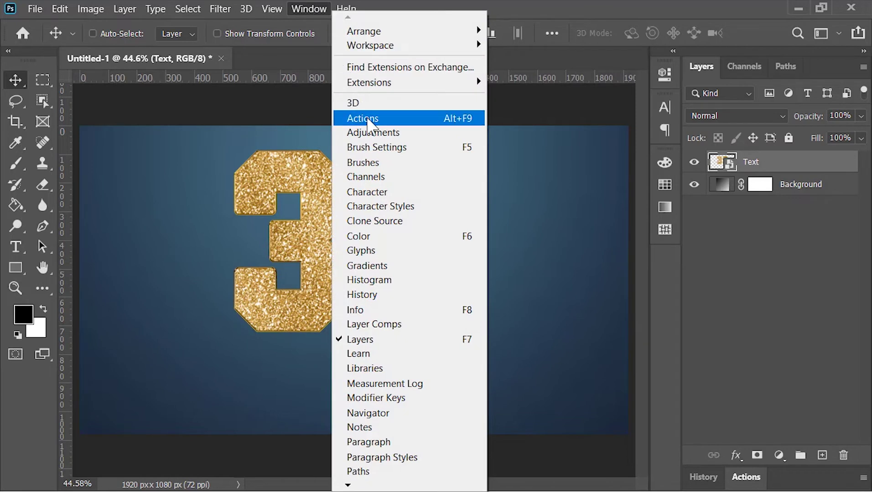
left_click(369, 119)
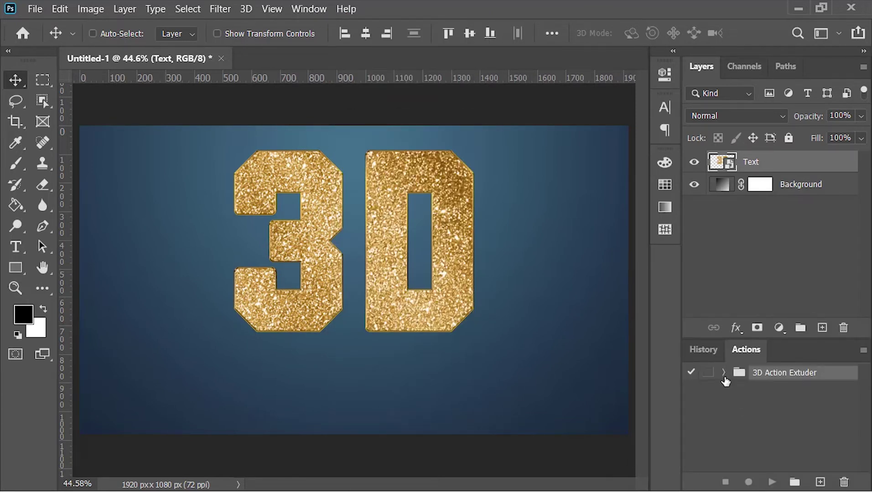
left_click(724, 373)
left_click(764, 390)
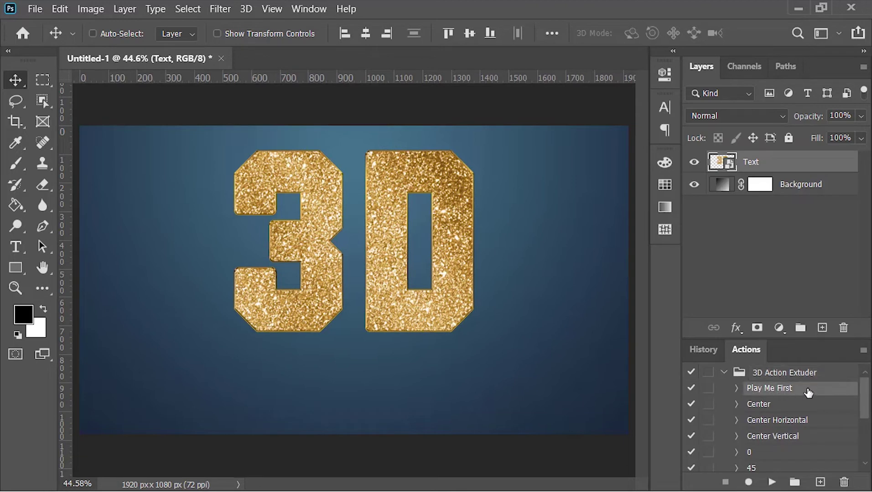
left_click(771, 483)
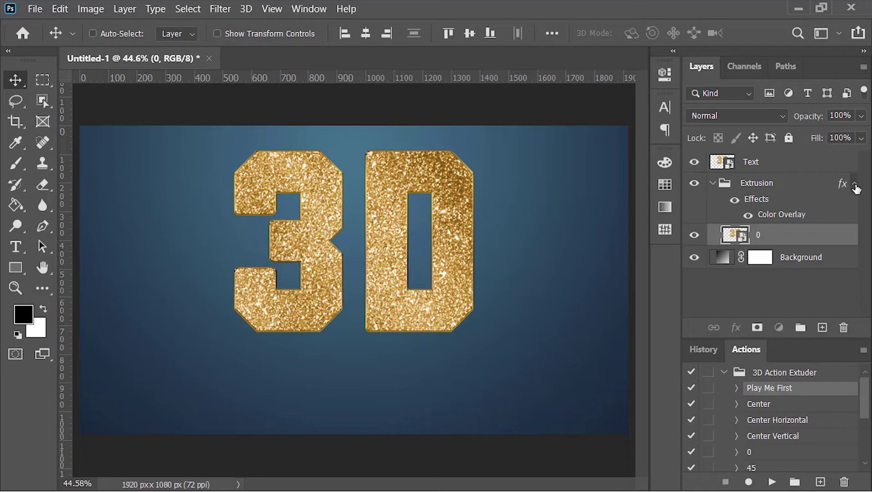
Step: Run the 135 action to build the stacked gold extrusion
left_click(854, 185)
scroll(806, 433, "down", 4)
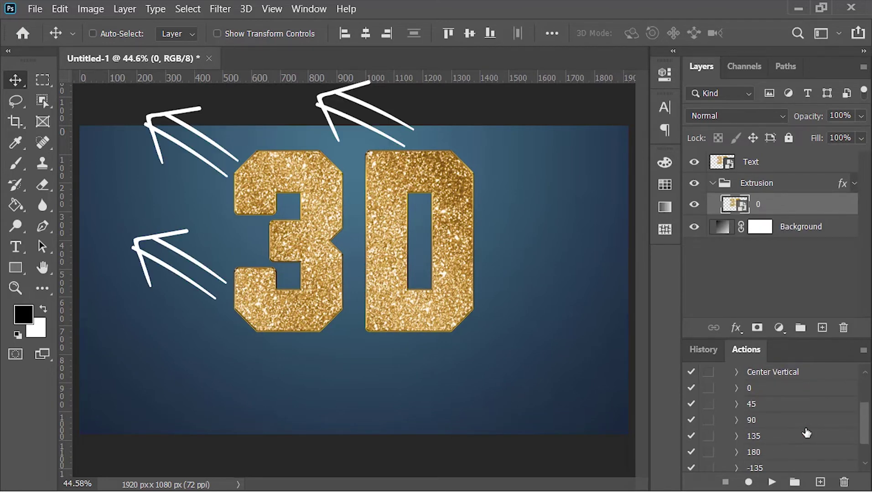
left_click(764, 439)
left_click(772, 482)
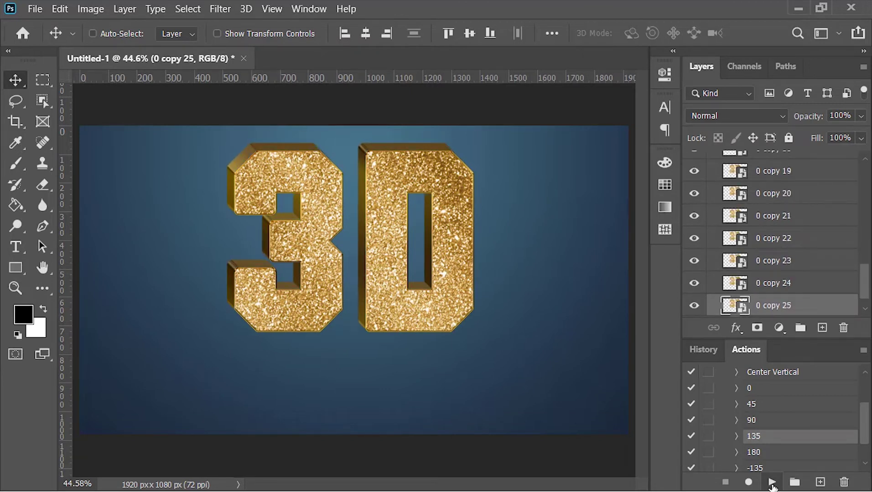
Step: Expand the Extrusion group and select its bottom layer, 0 copy 25
double_click(739, 350)
scroll(772, 301, "up", 5)
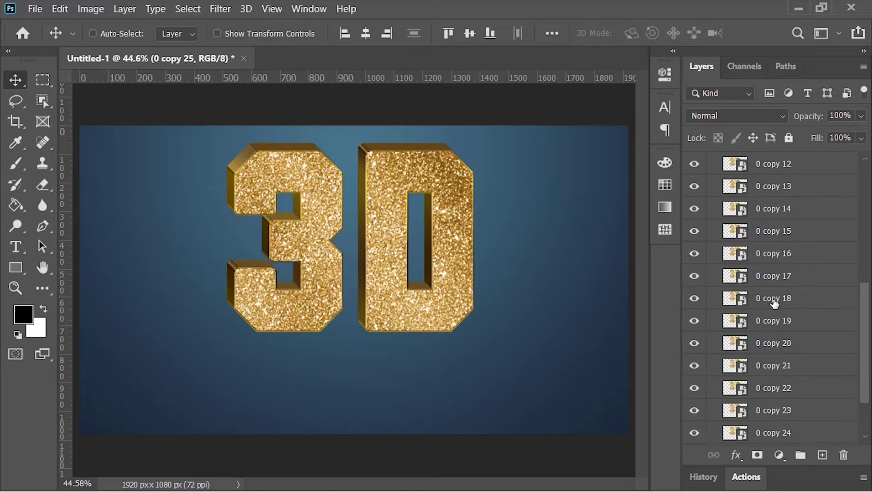
scroll(774, 303, "up", 3)
left_click(712, 183)
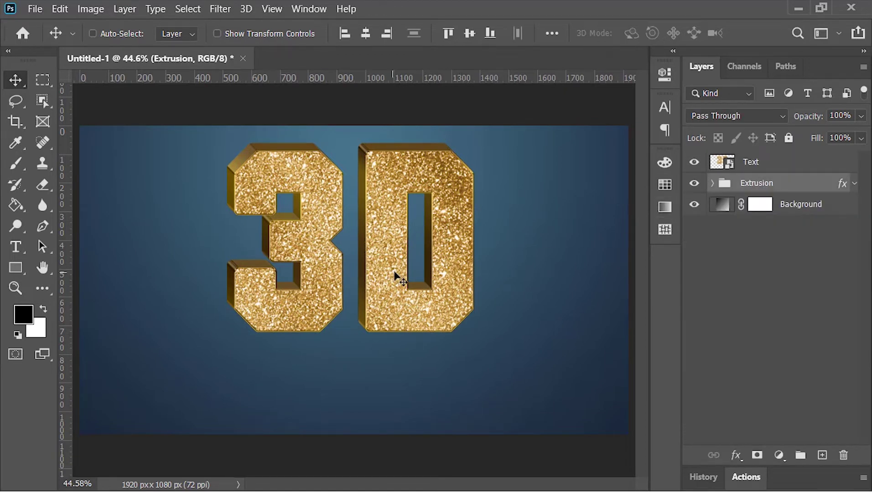
left_click(712, 183)
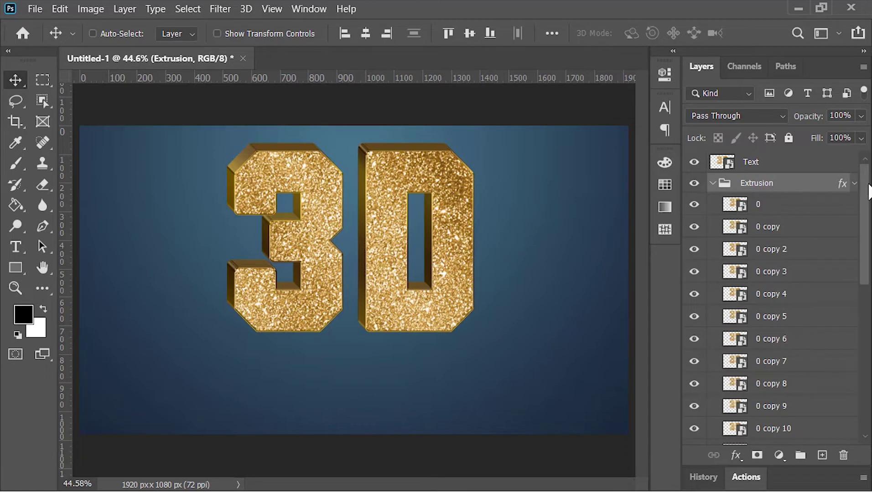
left_click_drag(867, 191, 866, 374)
left_click(830, 415)
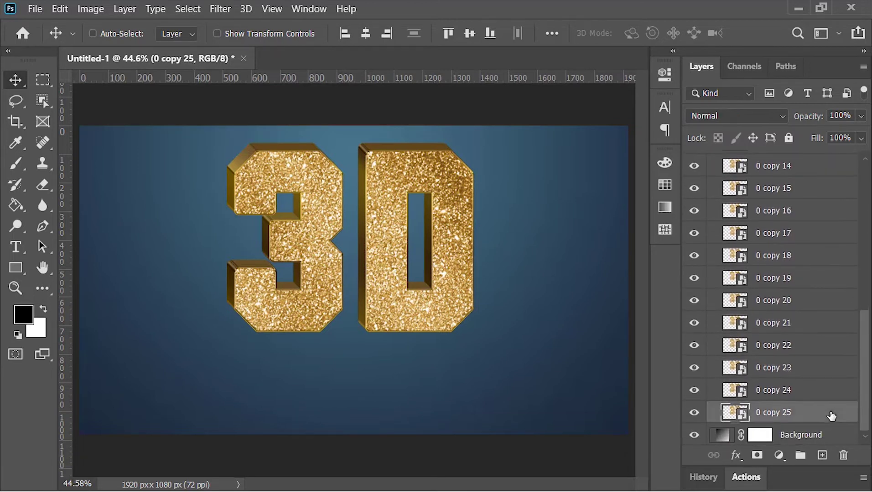
key("alt")
Step: Copy 0 copy 25 below the Extrusion group and name it 'Shadow'
left_click_drag(819, 414, 853, 431)
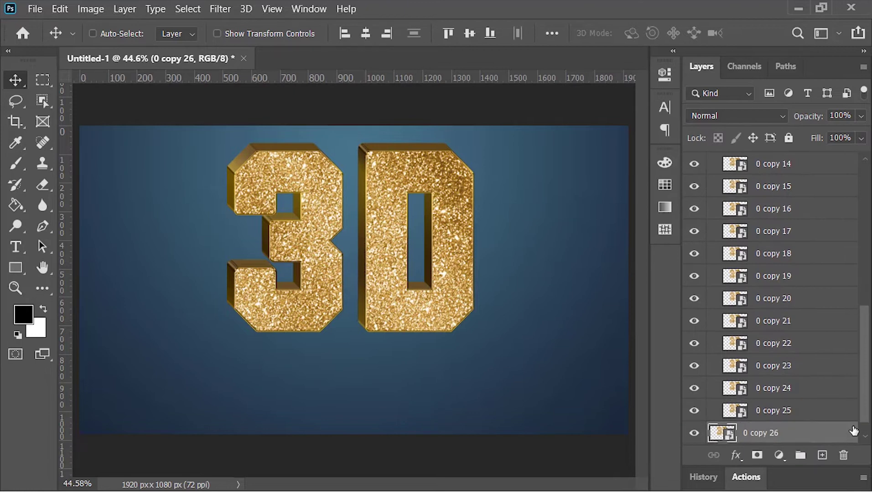
left_click_drag(869, 398, 869, 242)
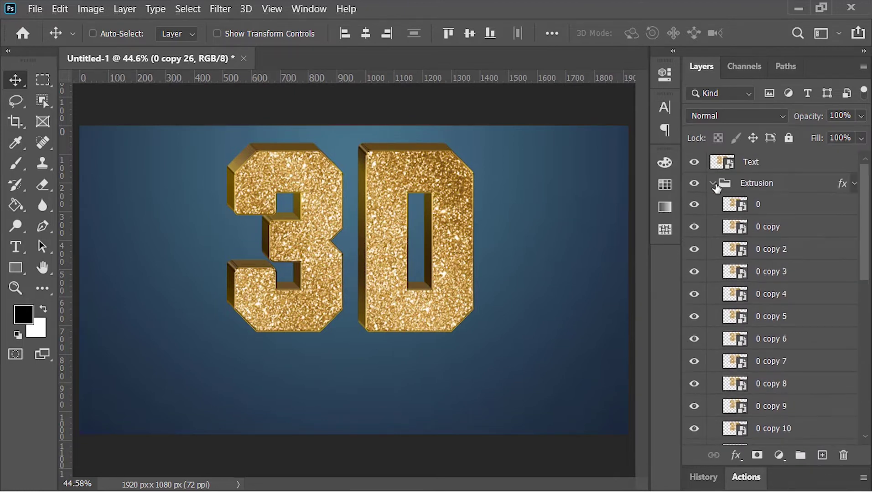
left_click(713, 183)
double_click(755, 206)
type("Shadow")
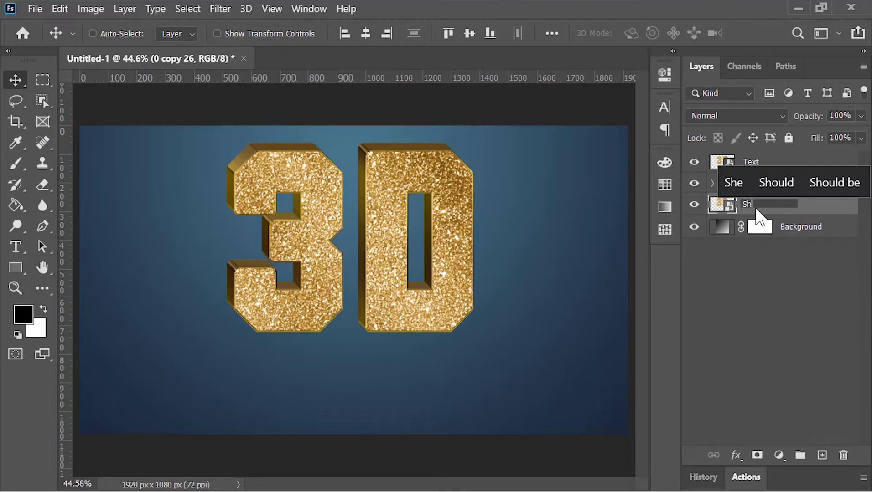
key("Return")
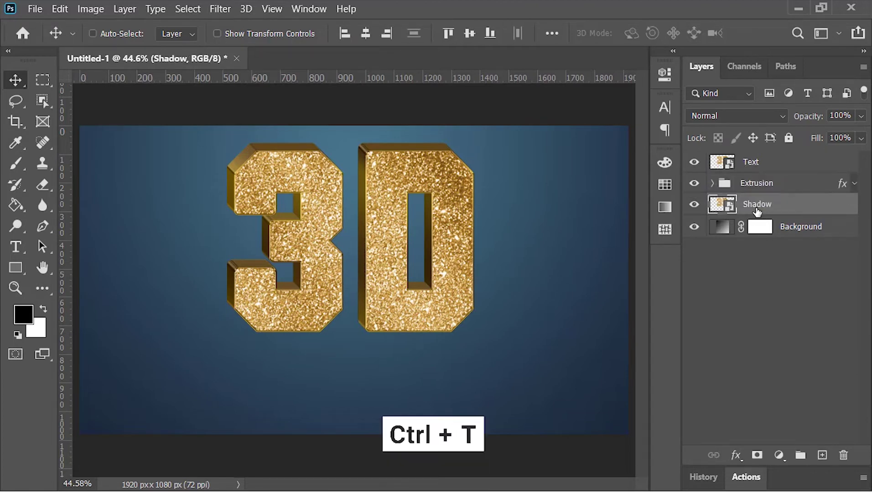
Step: Squash the Shadow layer flat beneath the letters with Free Transform
key("ctrl+t")
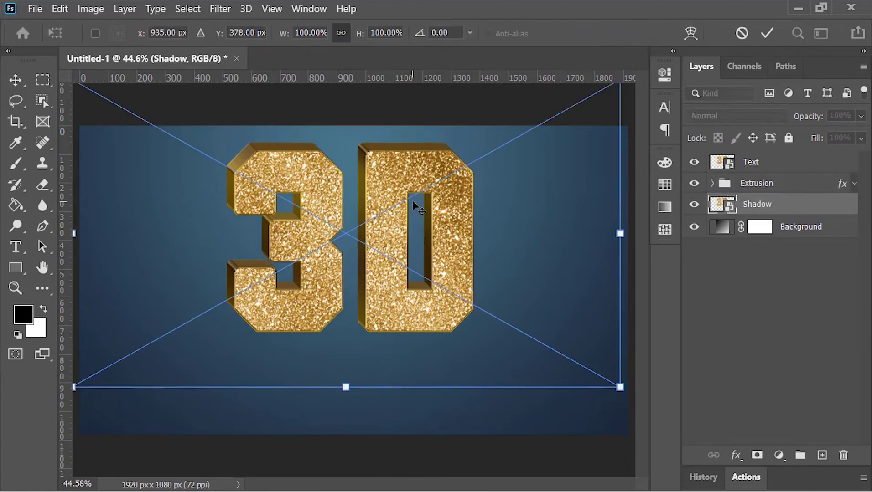
scroll(413, 201, "down", 3)
left_click_drag(348, 131, 350, 343)
scroll(351, 241, "up", 2)
key("Return")
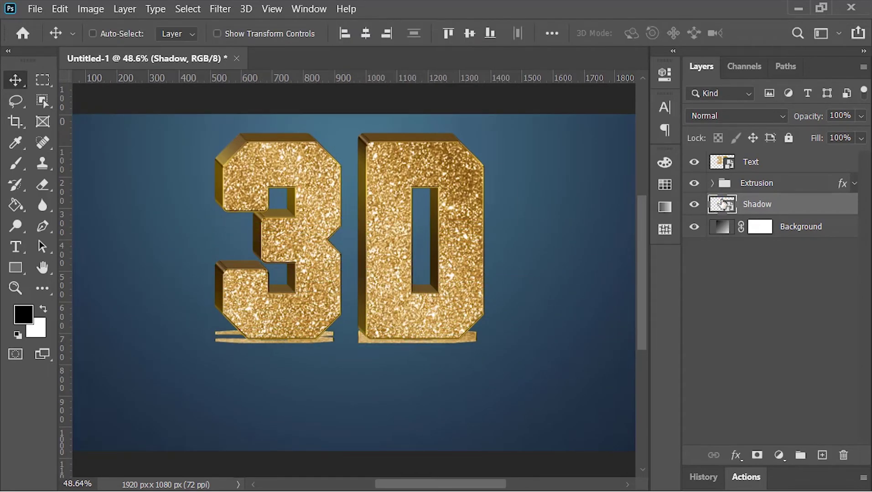
Step: Give the Shadow layer a black Color Overlay layer style
right_click(722, 204)
left_click(614, 186)
left_click(300, 261)
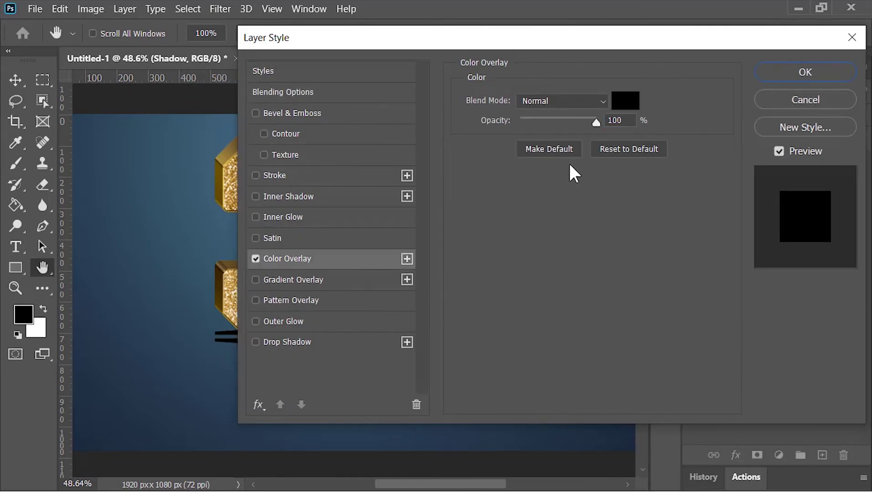
left_click(632, 120)
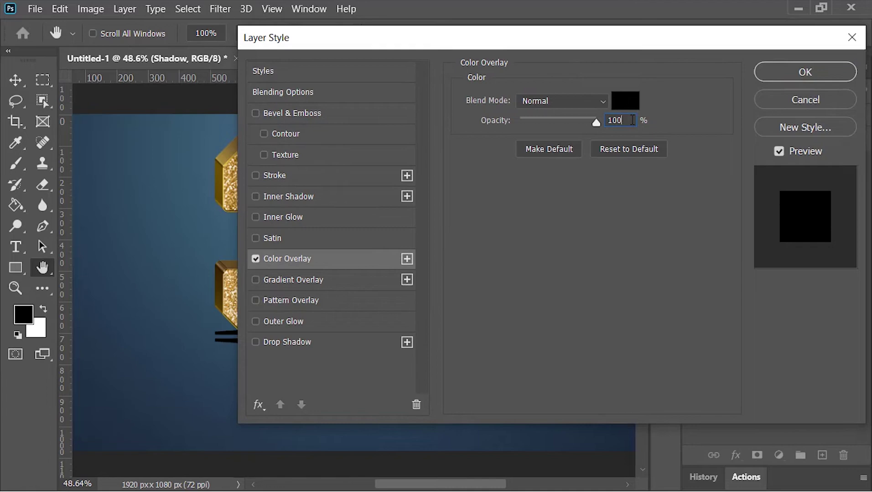
left_click(796, 68)
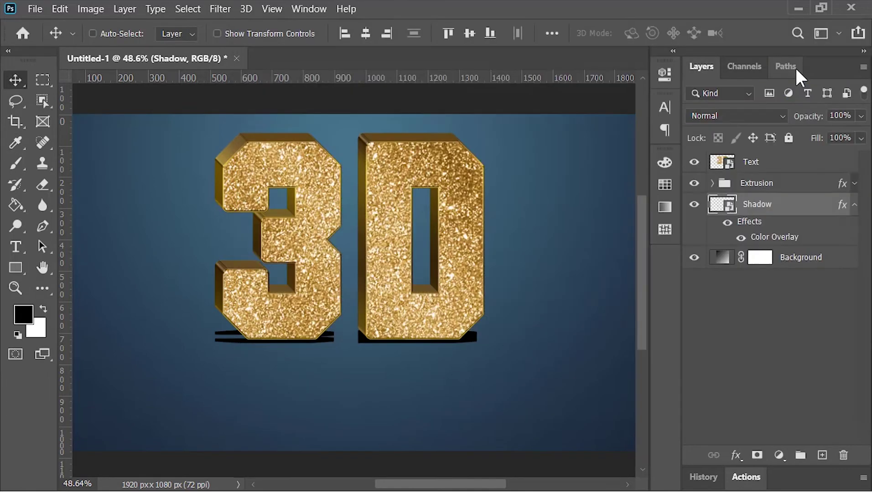
left_click(854, 206)
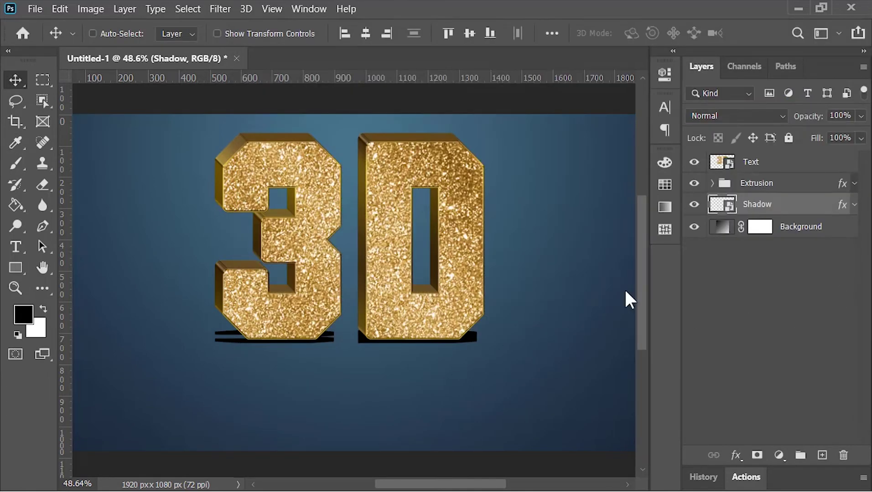
Step: Apply a Motion Blur with angle 0 and distance 200 to the Shadow layer
left_click(220, 9)
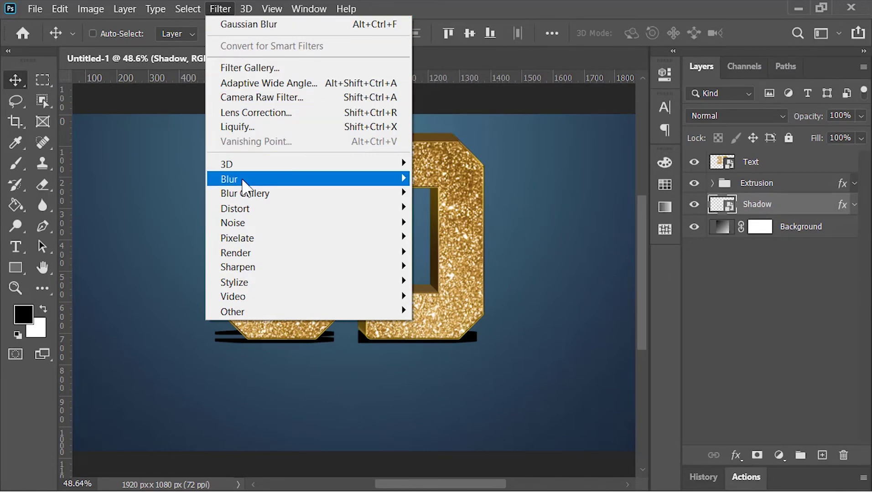
mouse_move(255, 186)
left_click(471, 267)
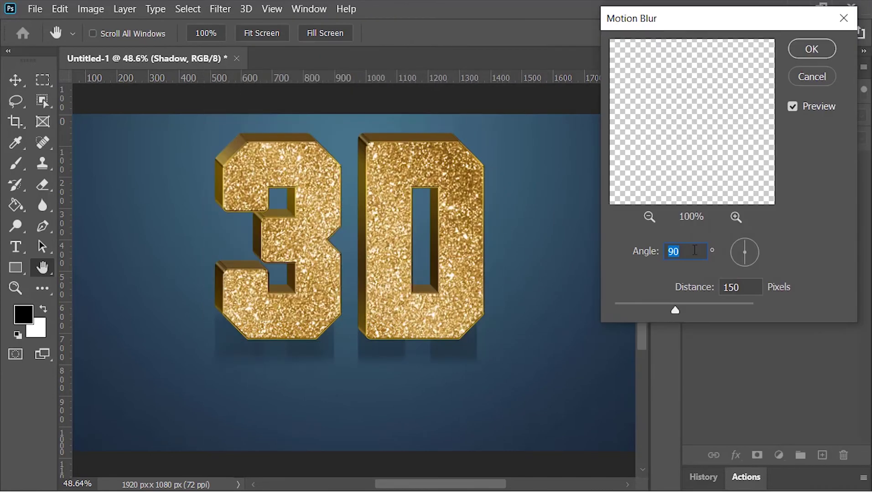
type("0")
key("Tab")
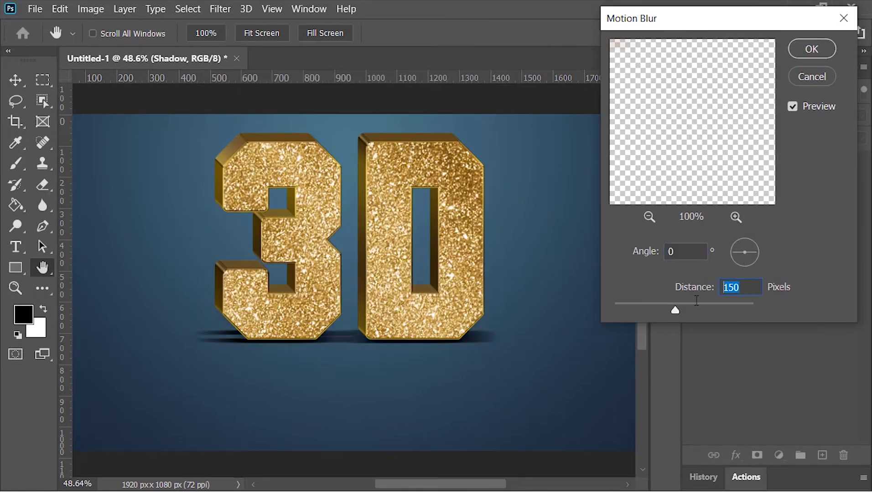
type("200")
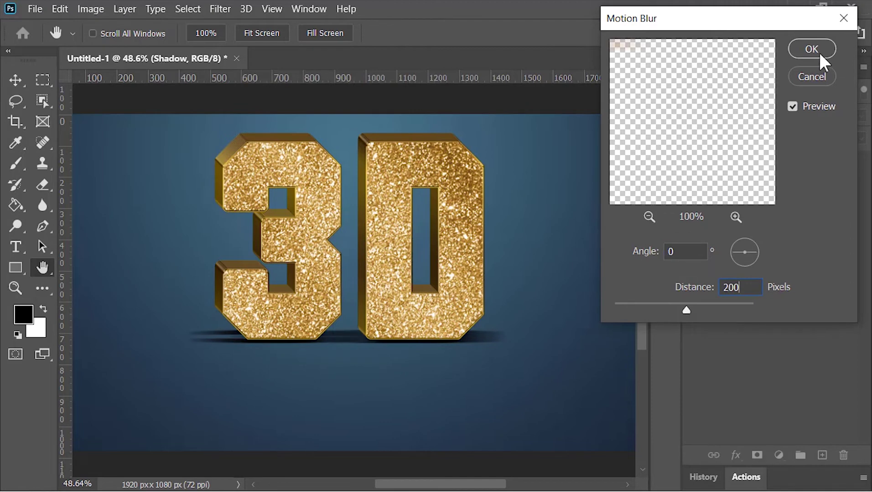
left_click(818, 51)
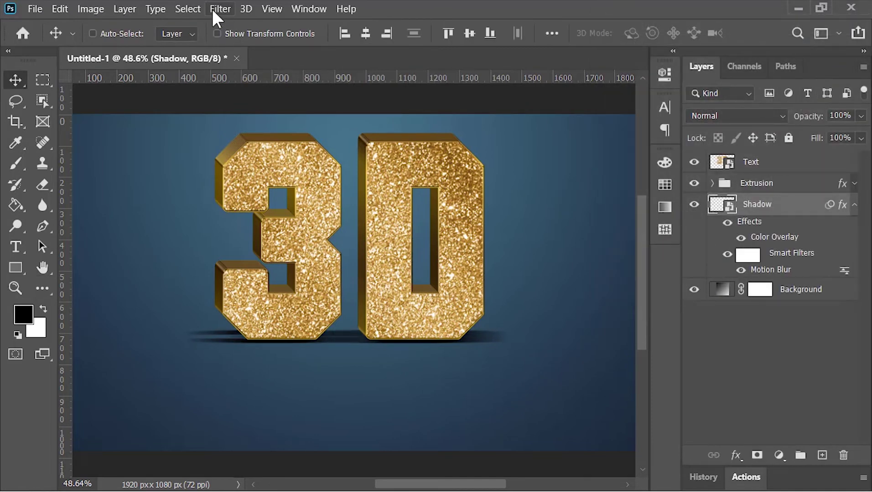
Step: Add a 5 px Gaussian Blur to the Shadow layer
left_click(212, 11)
mouse_move(245, 183)
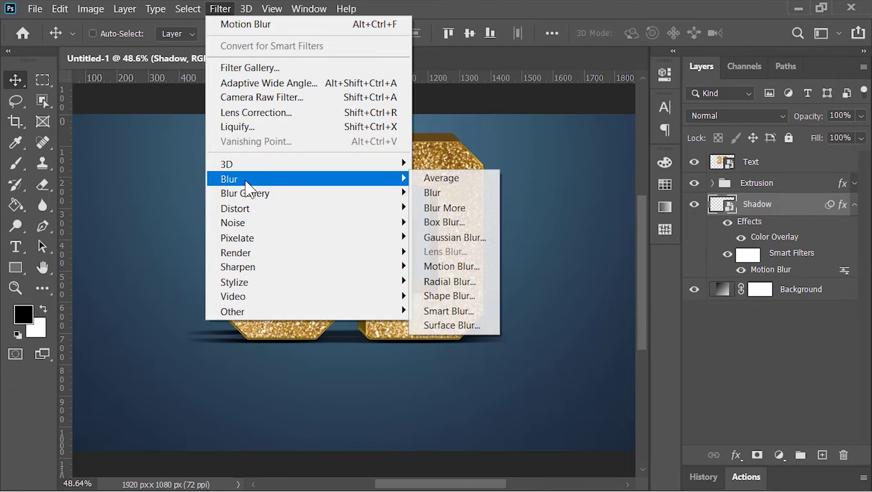
left_click(456, 238)
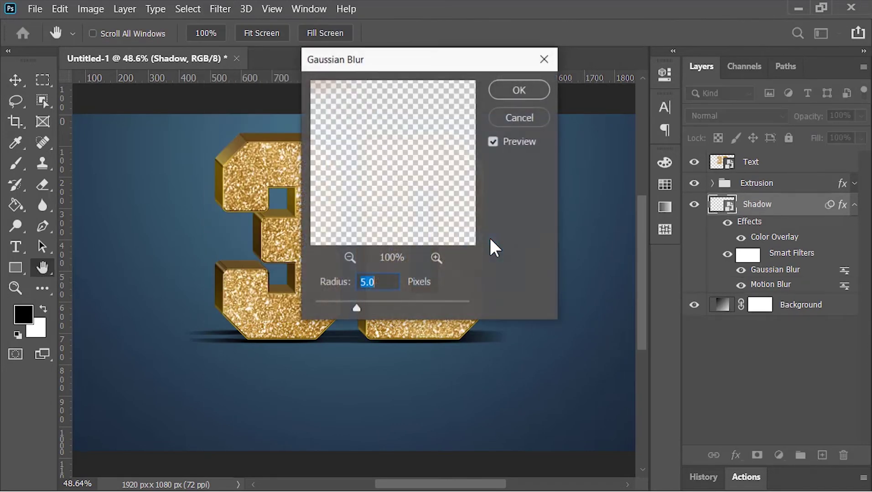
left_click(380, 283)
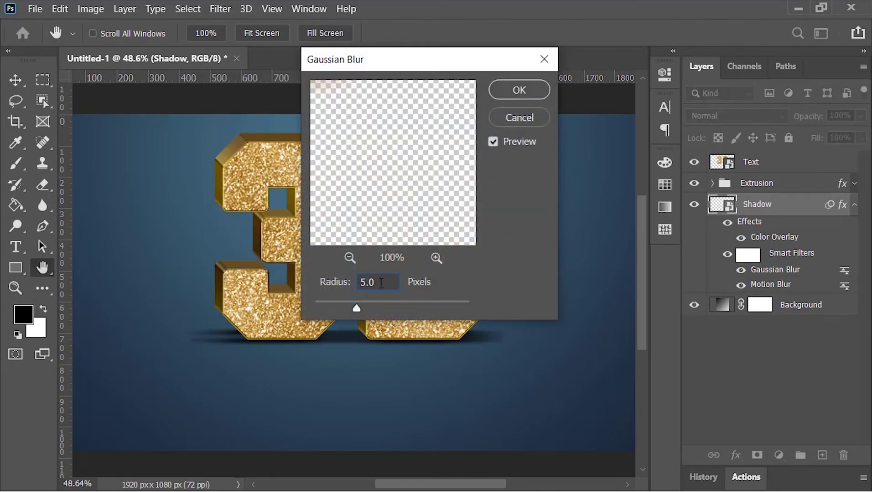
left_click(506, 89)
left_click(855, 204)
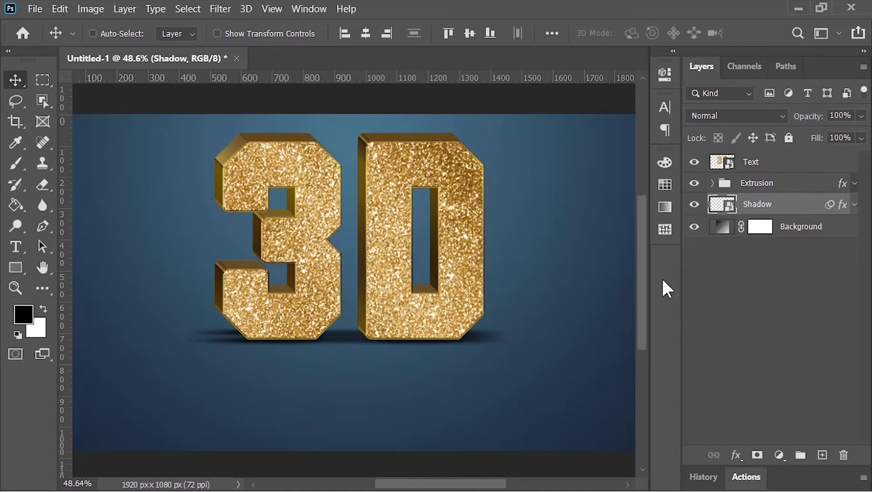
Step: Set the Shadow layer's opacity to 70%
double_click(844, 115)
type("70")
key("Return")
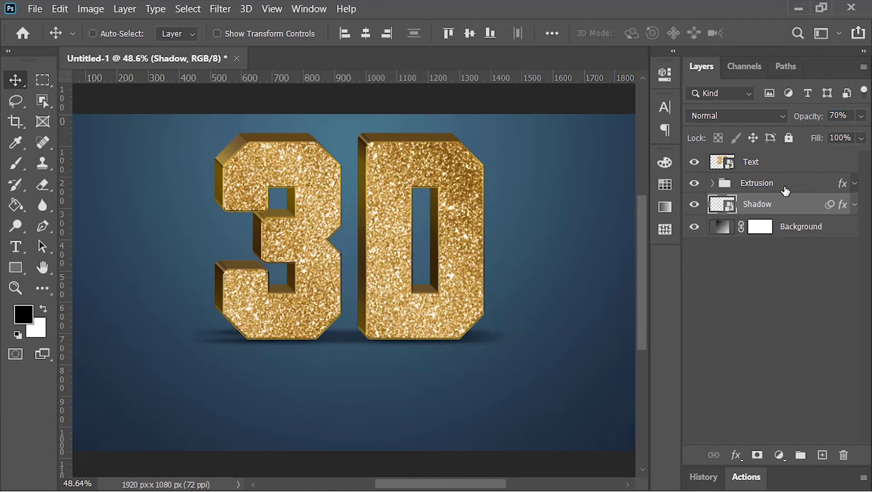
left_click(759, 171)
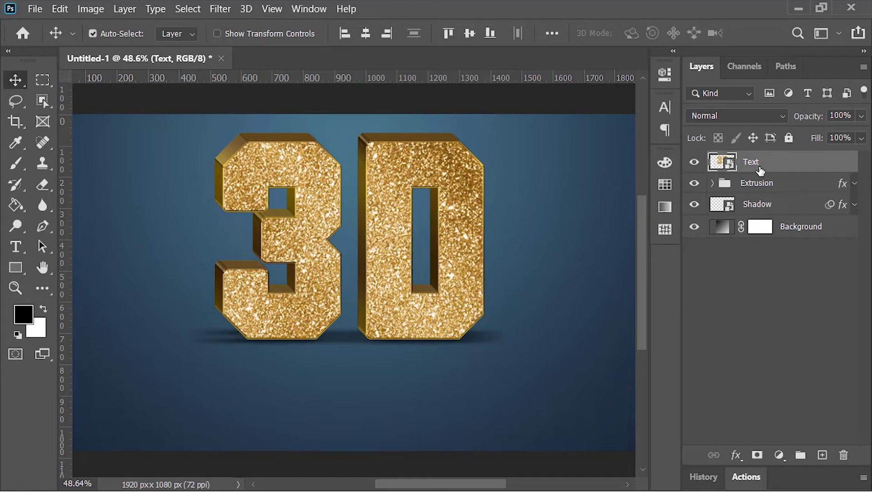
Step: Duplicate the Text layer as 'Reflection' and place it just above Background
key("ctrl+j")
double_click(759, 163)
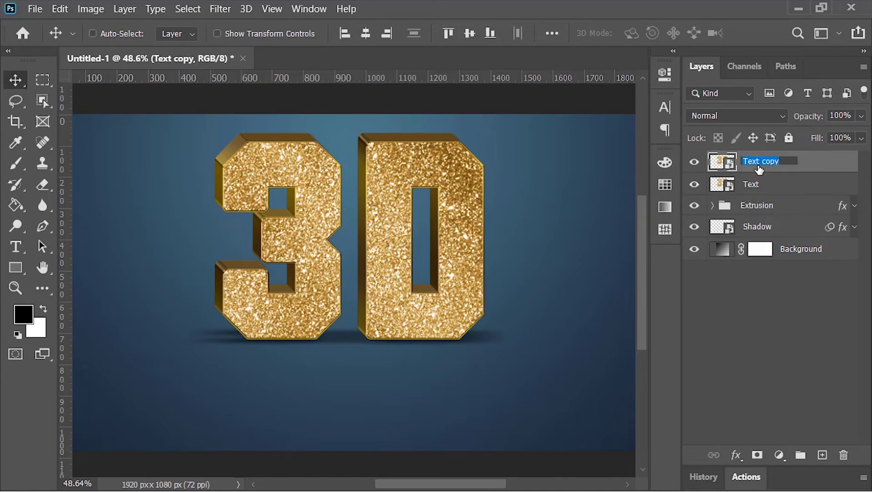
type("Reflec")
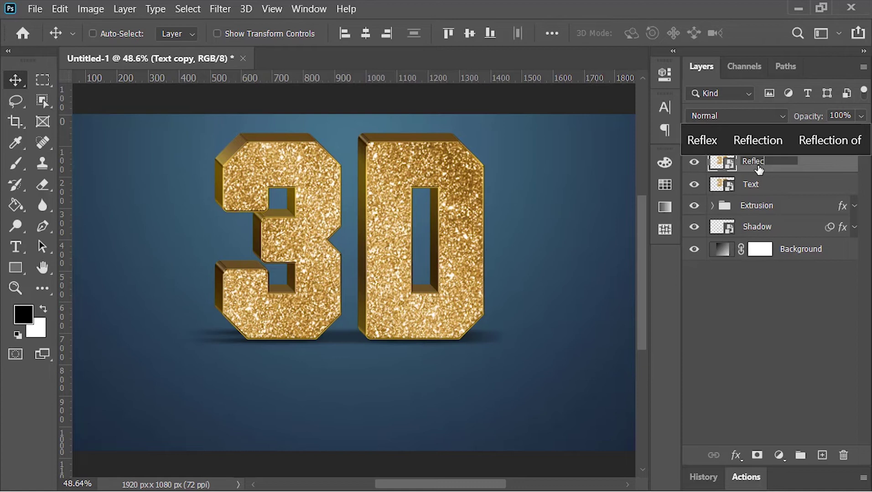
type("tion")
key("Return")
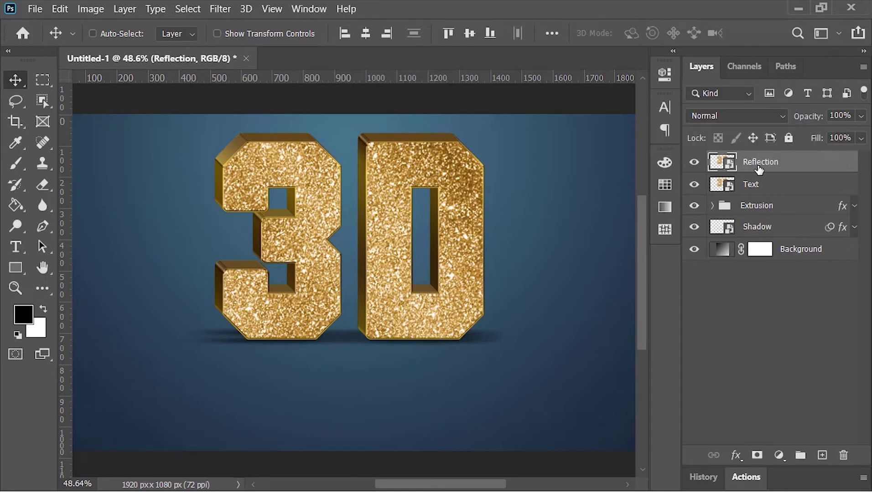
left_click_drag(759, 169, 747, 239)
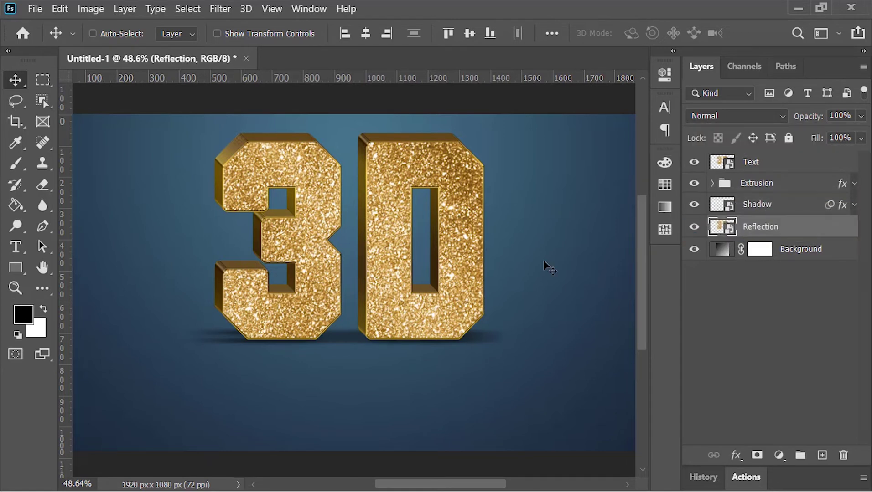
key("ctrl")
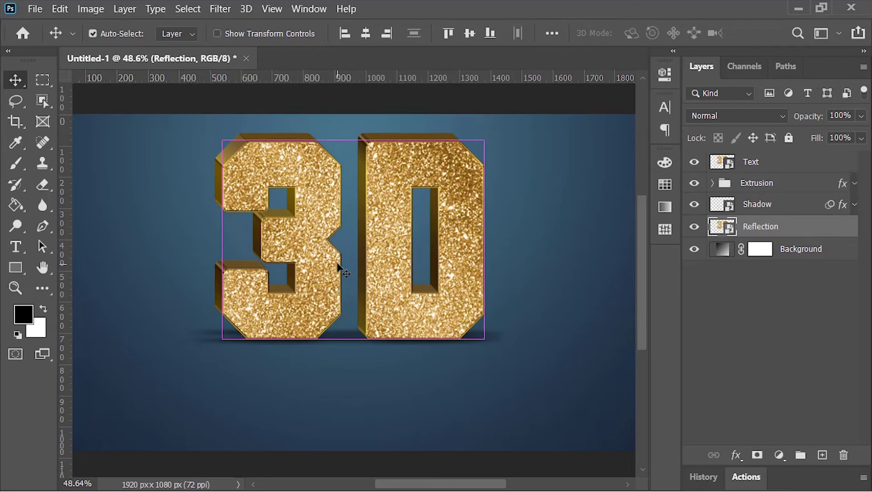
Step: Flip the Reflection copy vertically and move it down beneath the letters
key("ctrl+t")
right_click(360, 256)
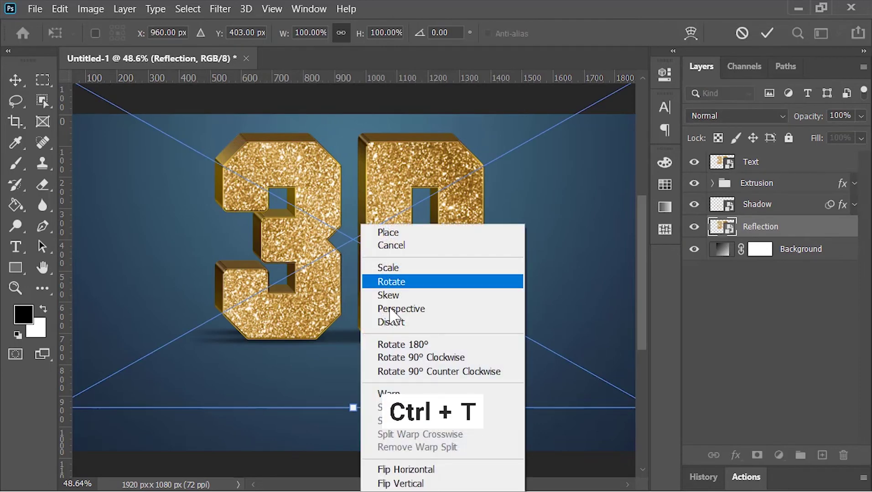
left_click(400, 484)
left_click_drag(403, 151, 399, 325)
scroll(399, 325, "down", 3)
Step: Distort the reflection so it flares wider toward the bottom, then commit the transform
right_click(363, 292)
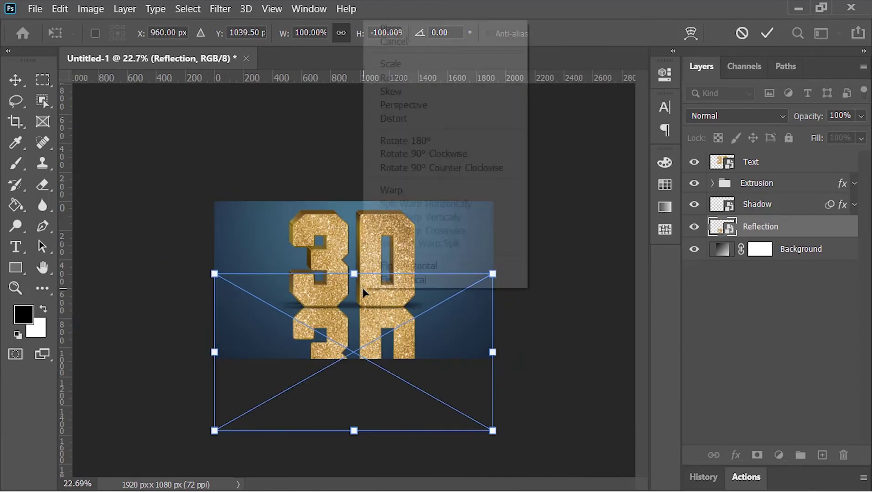
left_click(398, 119)
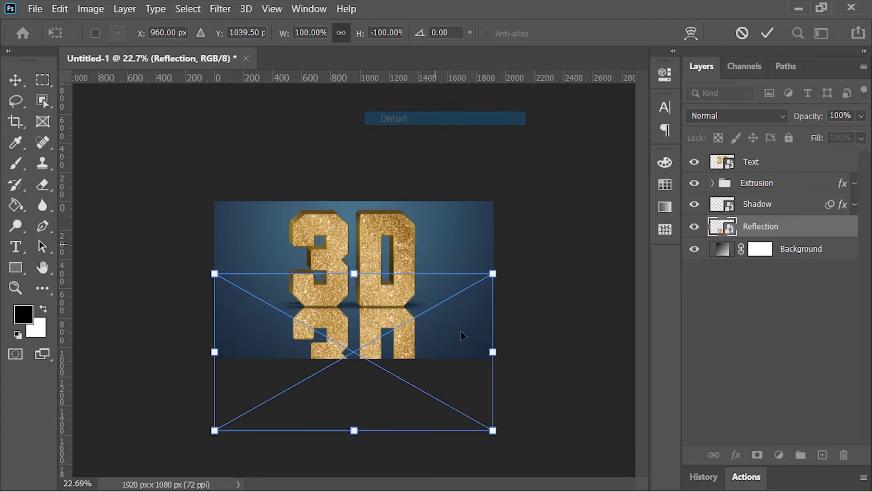
left_click_drag(493, 431, 537, 435)
left_click_drag(209, 431, 185, 430)
scroll(354, 280, "up", 2)
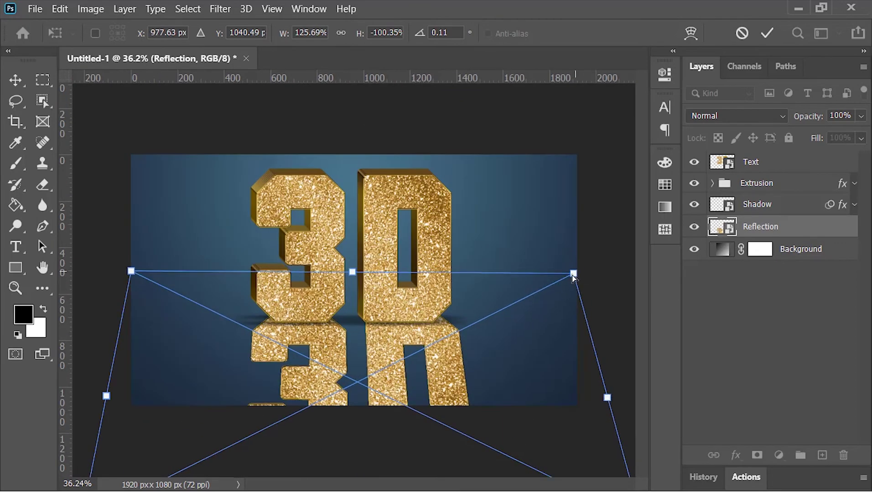
left_click_drag(573, 273, 556, 283)
left_click_drag(131, 272, 149, 279)
key("ctrl+Return")
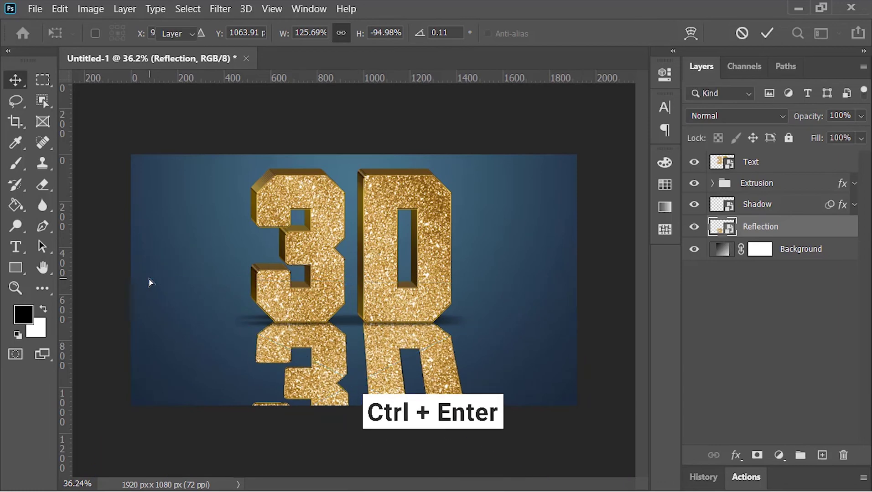
scroll(148, 278, "up", 1)
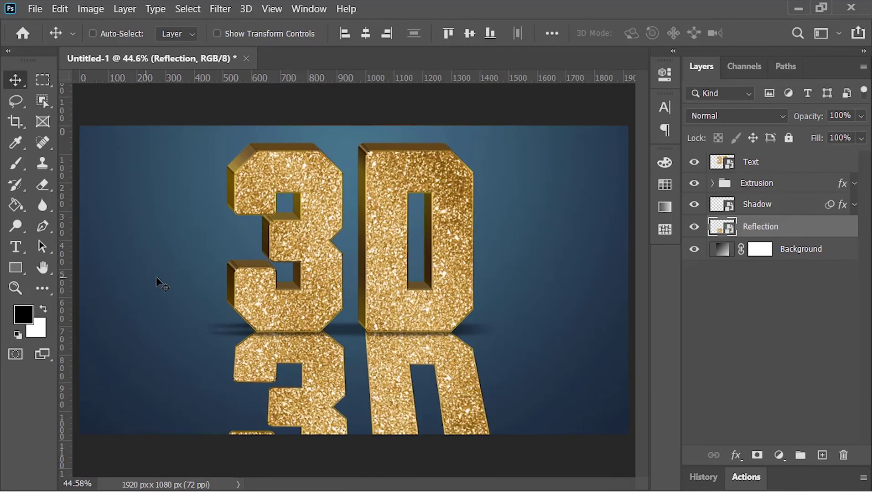
Step: Add a 90° Motion Blur with 150 px distance to the Reflection layer
left_click(221, 8)
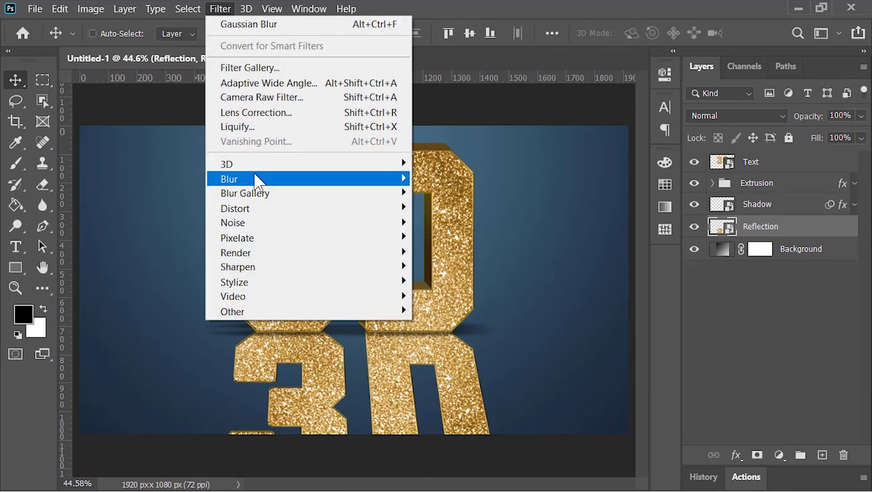
mouse_move(355, 179)
left_click(448, 266)
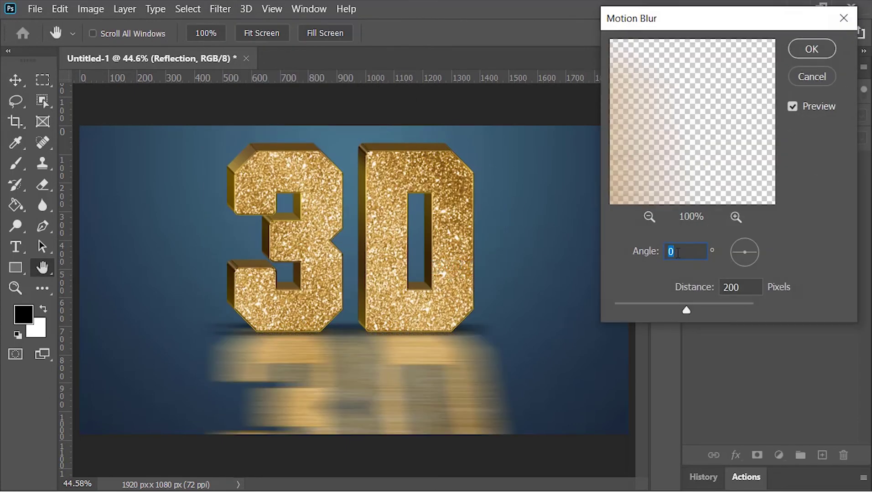
type("90")
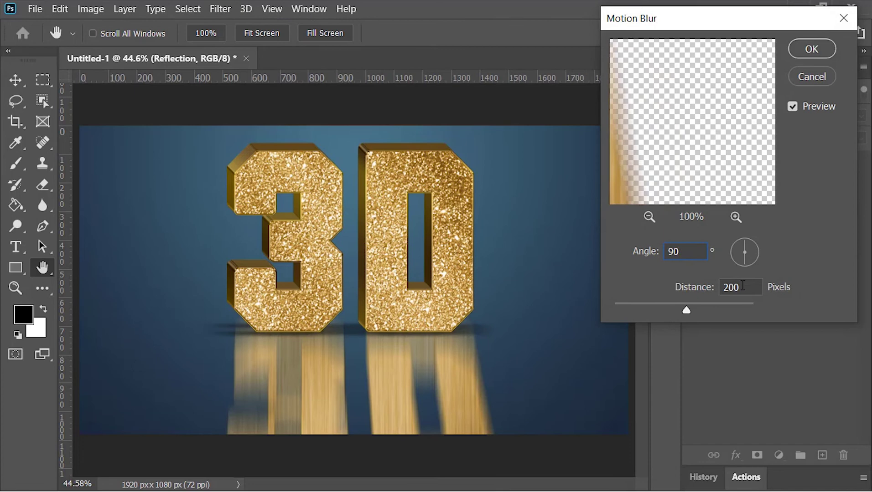
double_click(742, 285)
type("150")
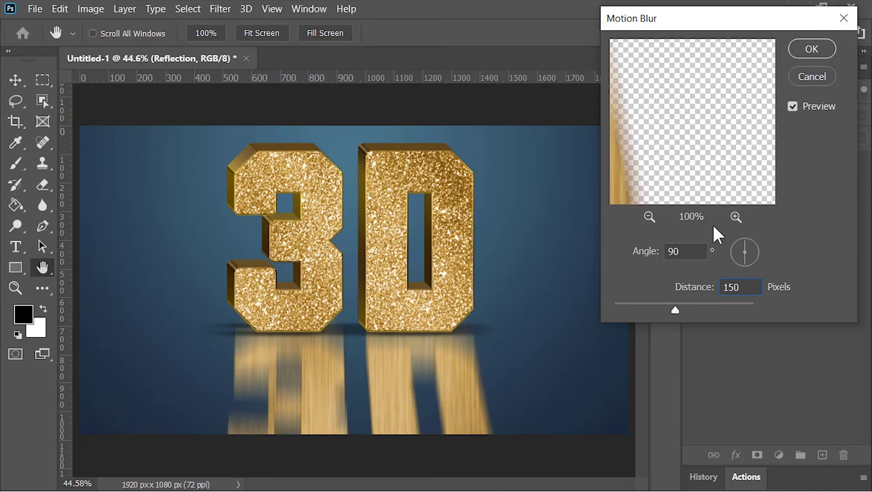
left_click(811, 49)
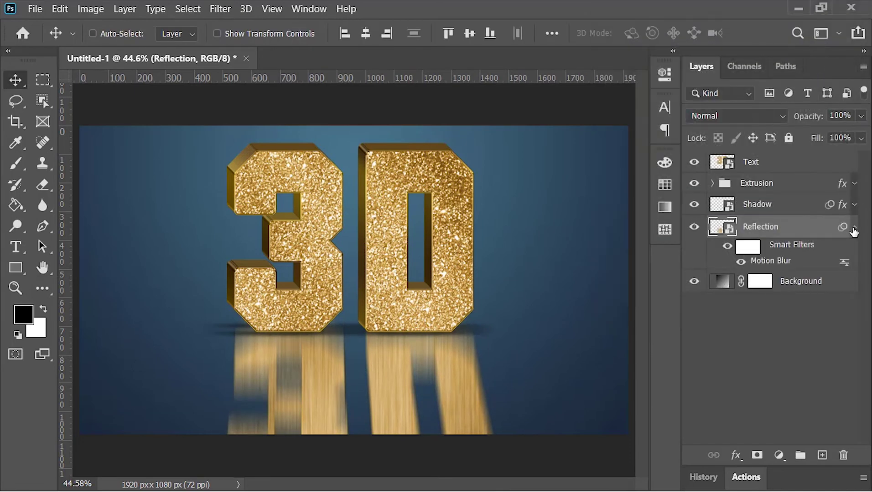
Step: Lower the Reflection layer's opacity to 30%
left_click(853, 228)
double_click(839, 116)
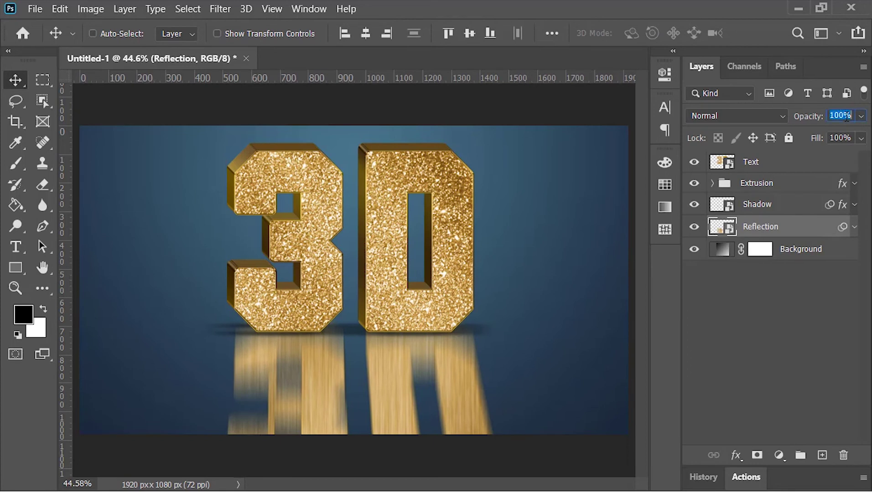
type("30")
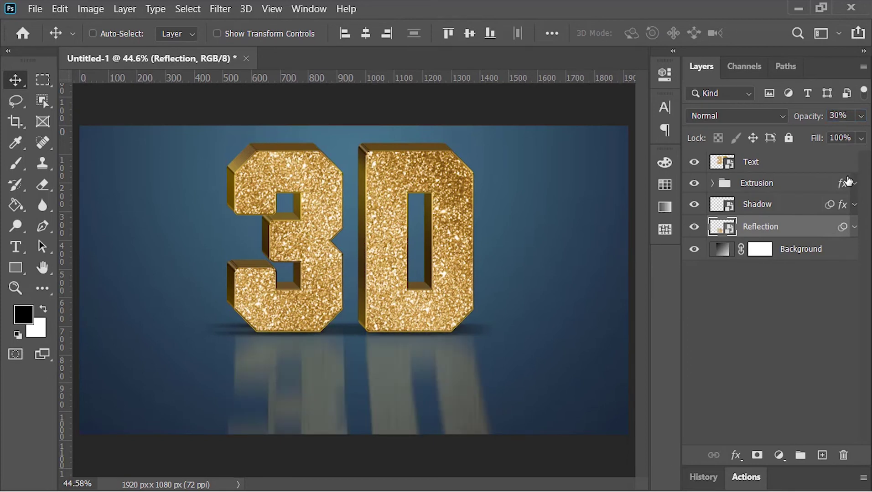
left_click(802, 304)
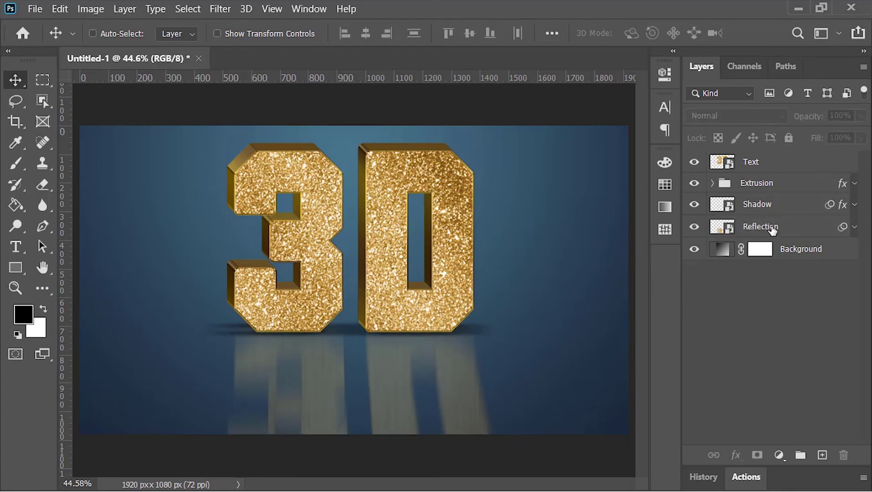
left_click(773, 167)
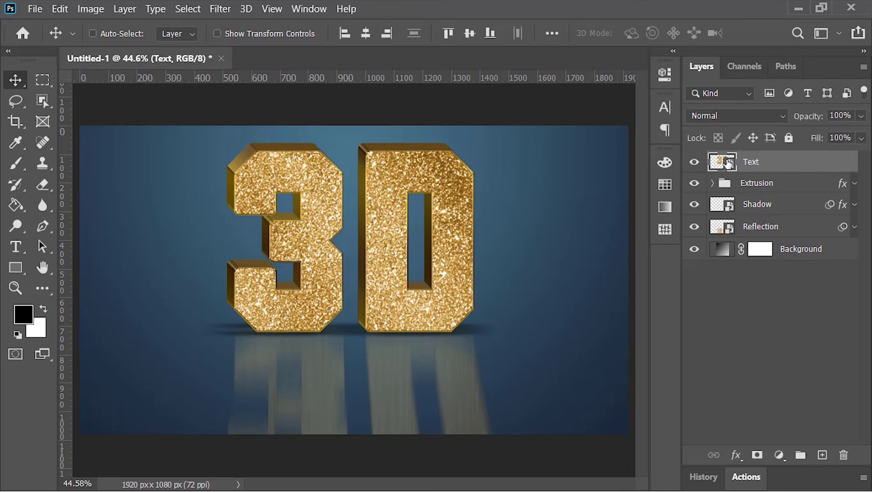
Step: Open the Text smart object and retype the '3D' type layer as 'EDIT' at 700 pt
double_click(728, 162)
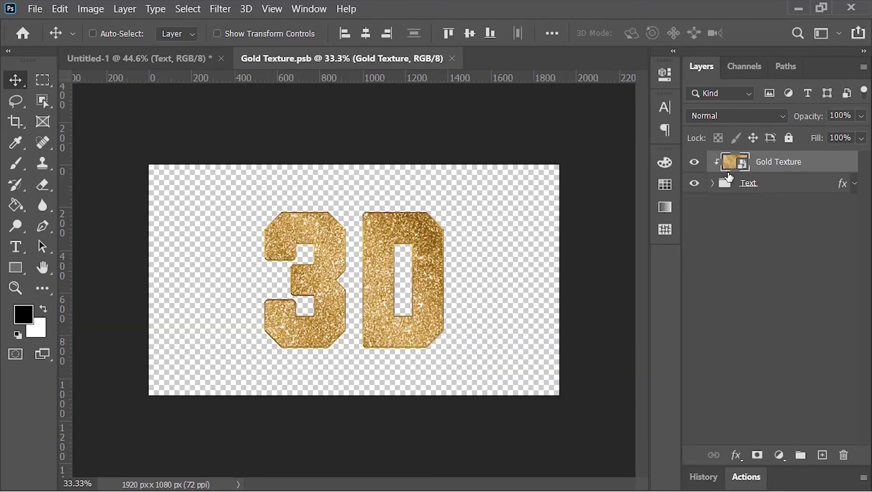
left_click(712, 184)
double_click(736, 205)
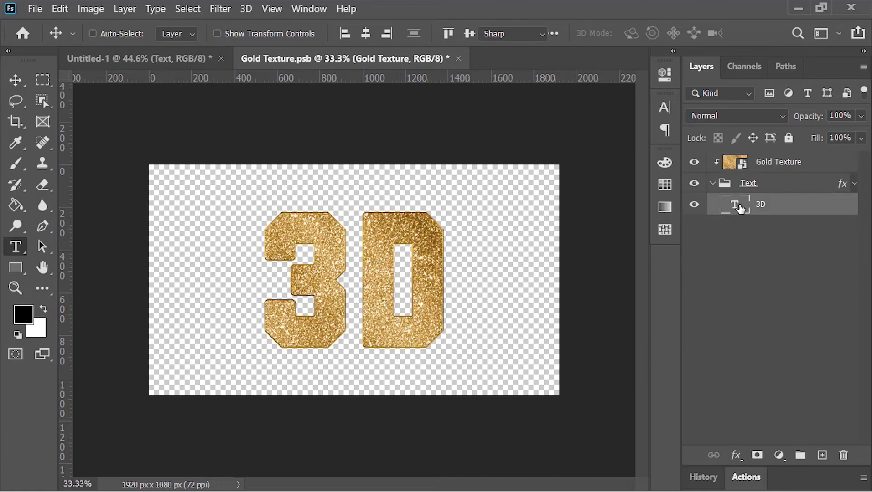
type("EDIT")
key("ctrl+a")
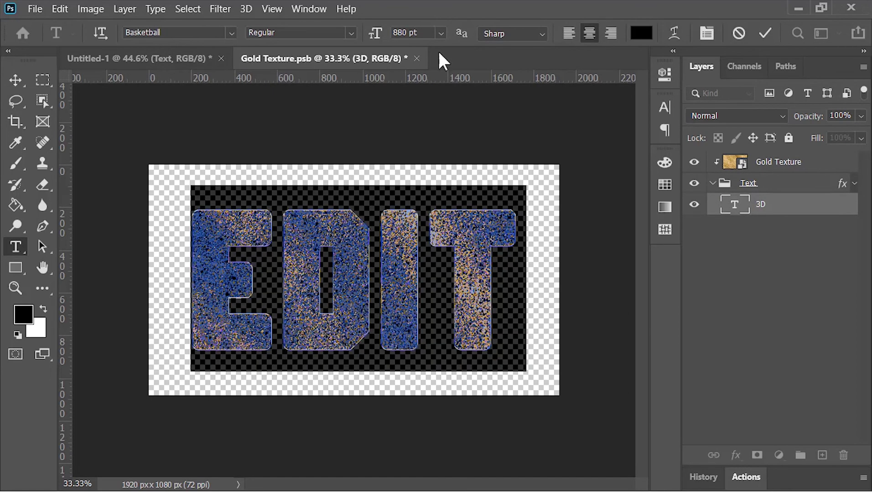
left_click_drag(375, 32, 353, 45)
left_click(765, 33)
key("v")
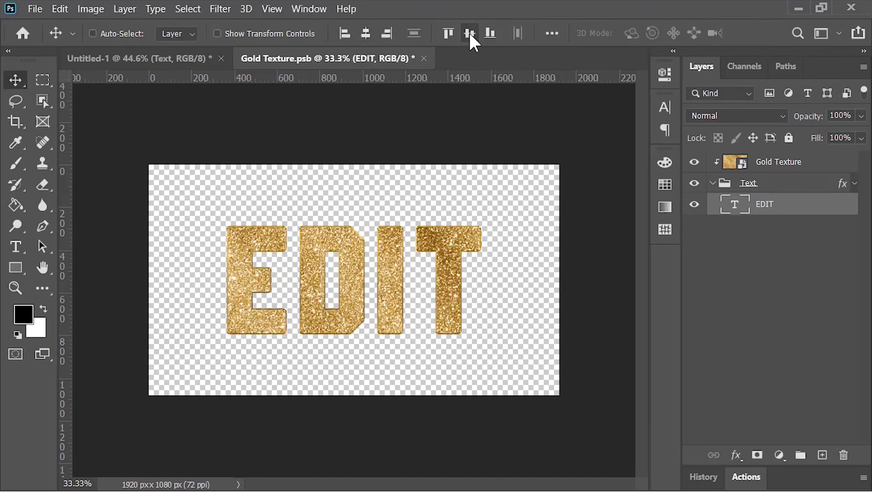
Step: Close Gold Texture.psb, saving the changes
left_click(423, 58)
left_click(400, 214)
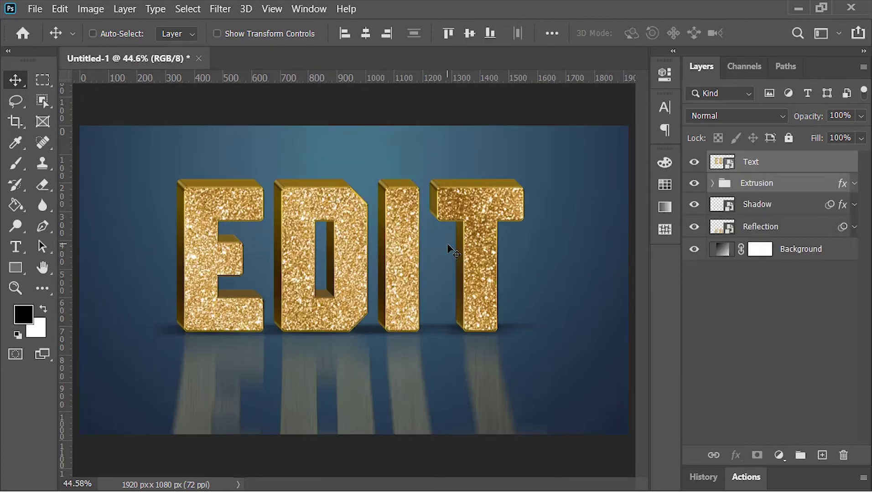